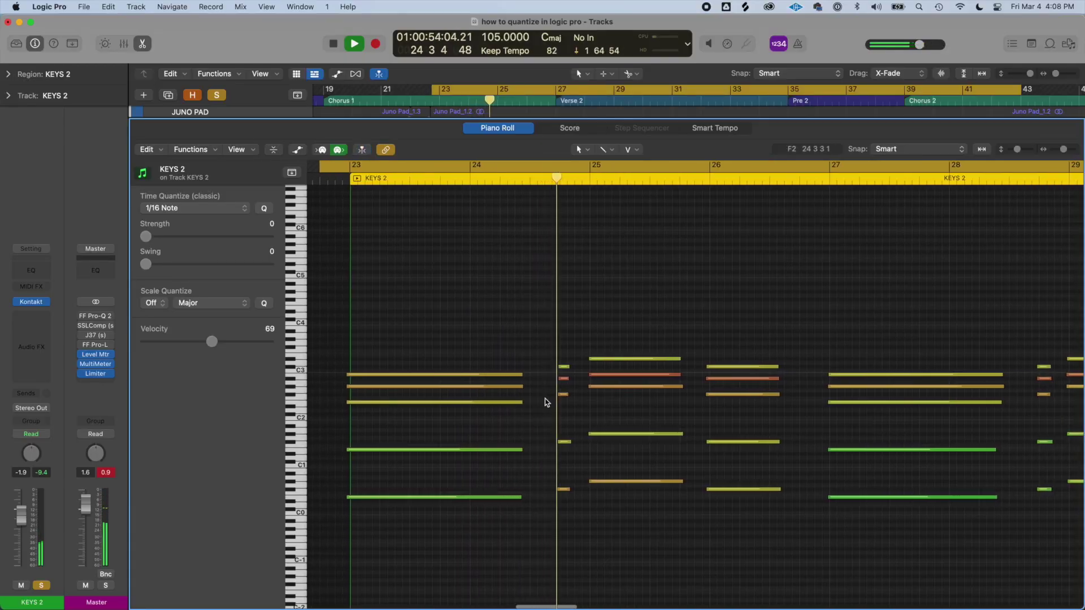
Close the Piano Roll to show the JUNO PAD, KEYS 1 and KEYS 2 regions
{"action": "key", "text": "e"}
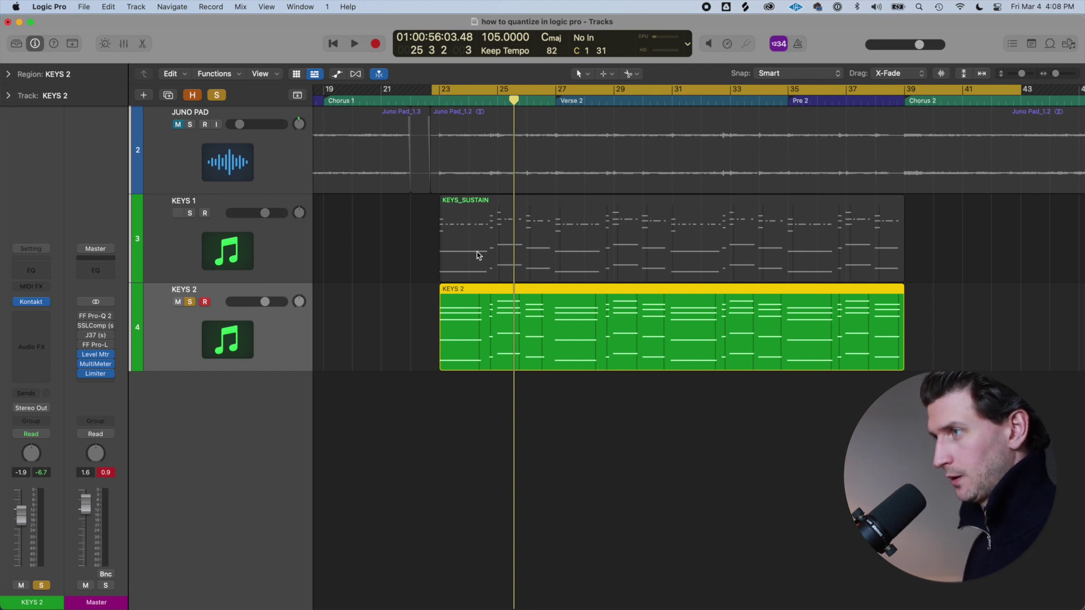
Open the KEYS 2 region in the Piano Roll and enlarge the editor area
{"action": "double_click", "coordinate": [477, 288]}
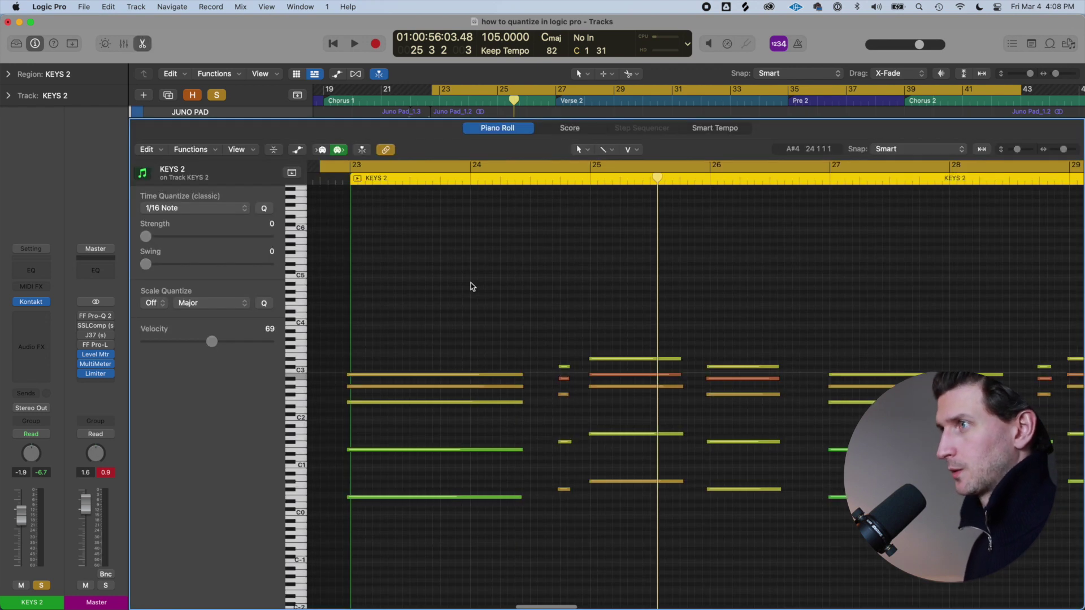
{"action": "left_click", "coordinate": [142, 44]}
{"action": "left_click", "coordinate": [386, 76]}
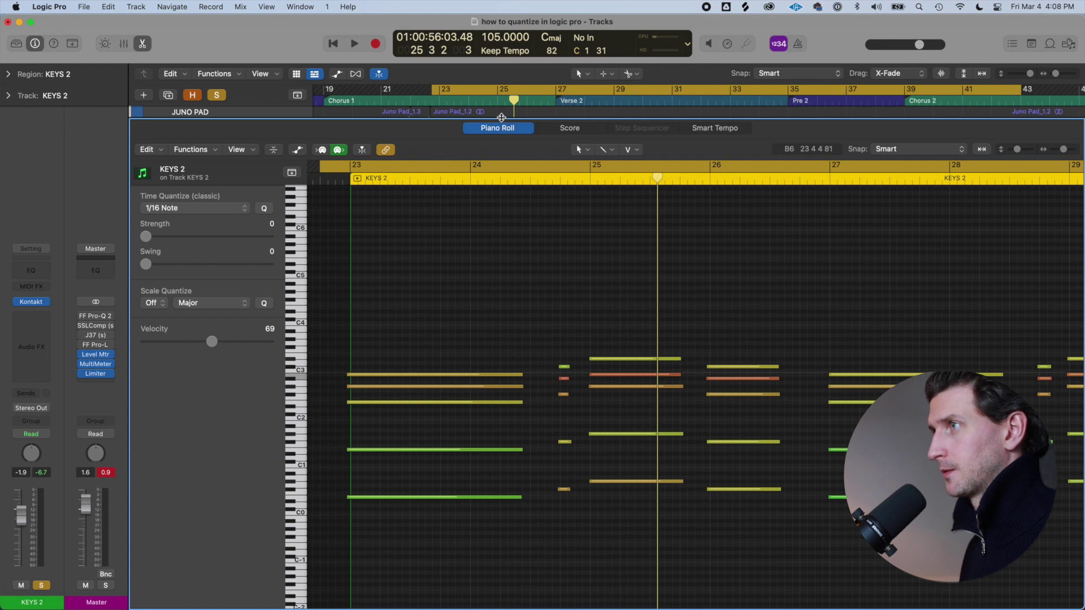
{"action": "mouse_move", "coordinate": [501, 117]}
{"action": "left_mouse_down"}
{"action": "mouse_move", "coordinate": [501, 306]}
{"action": "mouse_move", "coordinate": [502, 134]}
{"action": "left_mouse_up"}
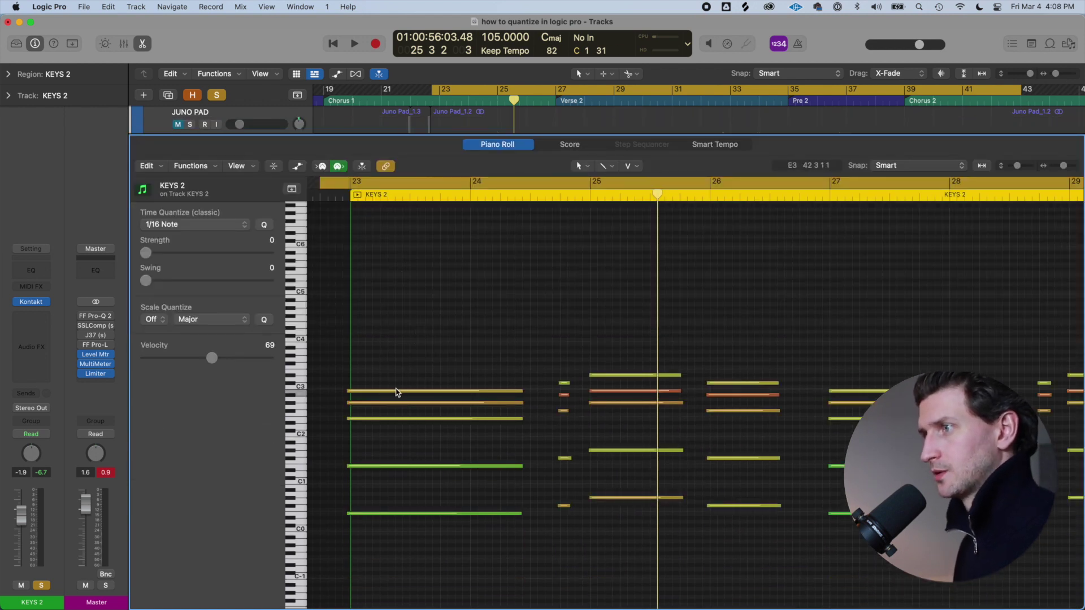
Select the notes of the first chord, then deselect them
{"action": "left_click", "coordinate": [396, 391]}
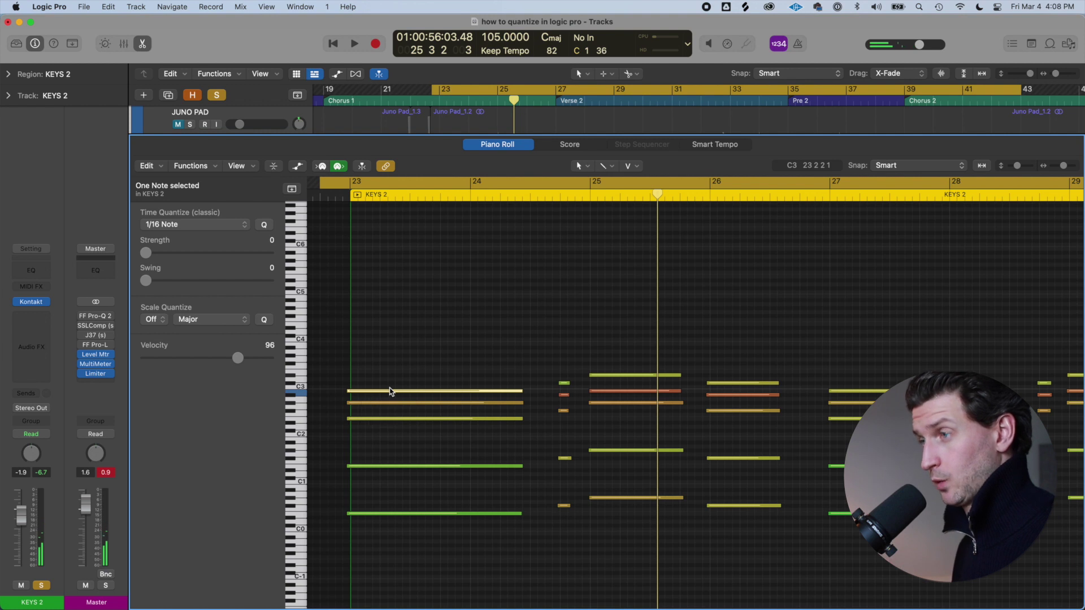
{"action": "left_click", "coordinate": [424, 268]}
{"action": "left_click_drag", "start_coordinate": [400, 269], "coordinate": [661, 583]}
{"action": "left_click", "coordinate": [660, 567]}
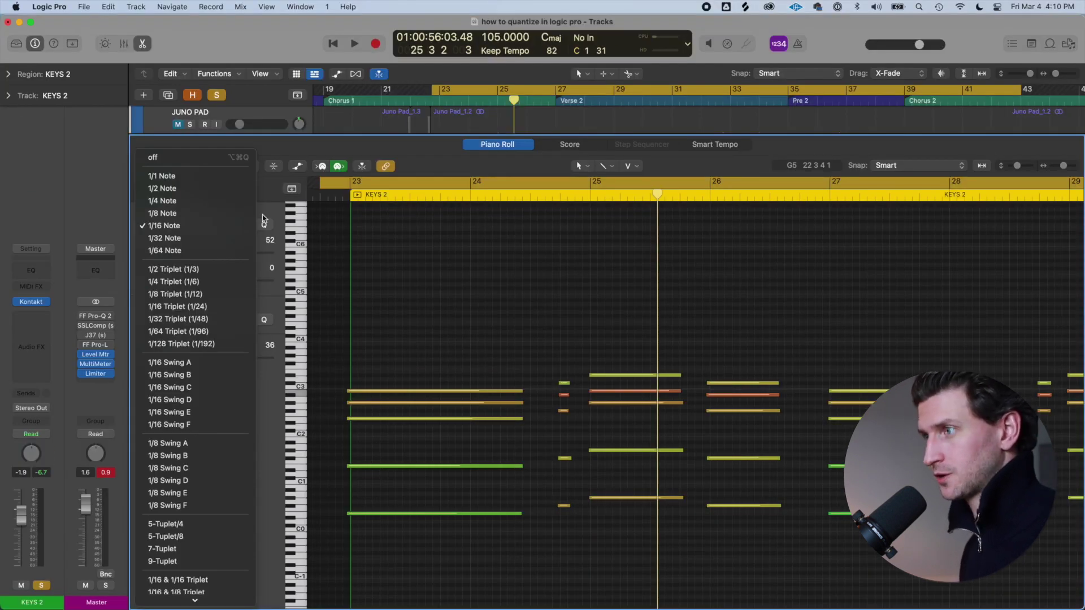
Close the quantize value list and select, then deselect, the C3 note of the first chord
{"action": "left_click", "coordinate": [424, 352]}
{"action": "left_click", "coordinate": [408, 391]}
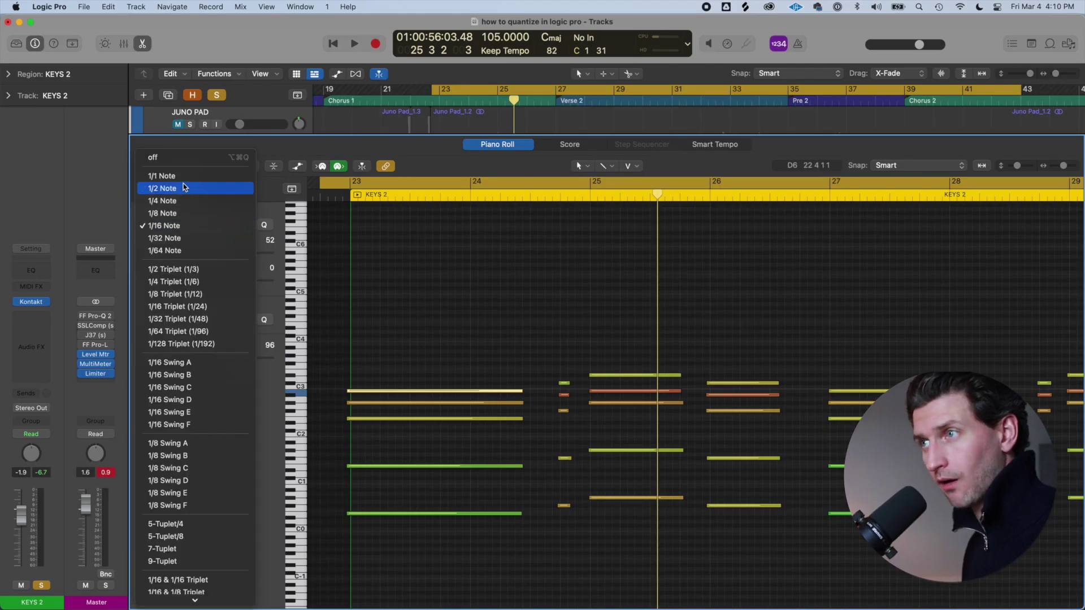
{"action": "left_click", "coordinate": [357, 215]}
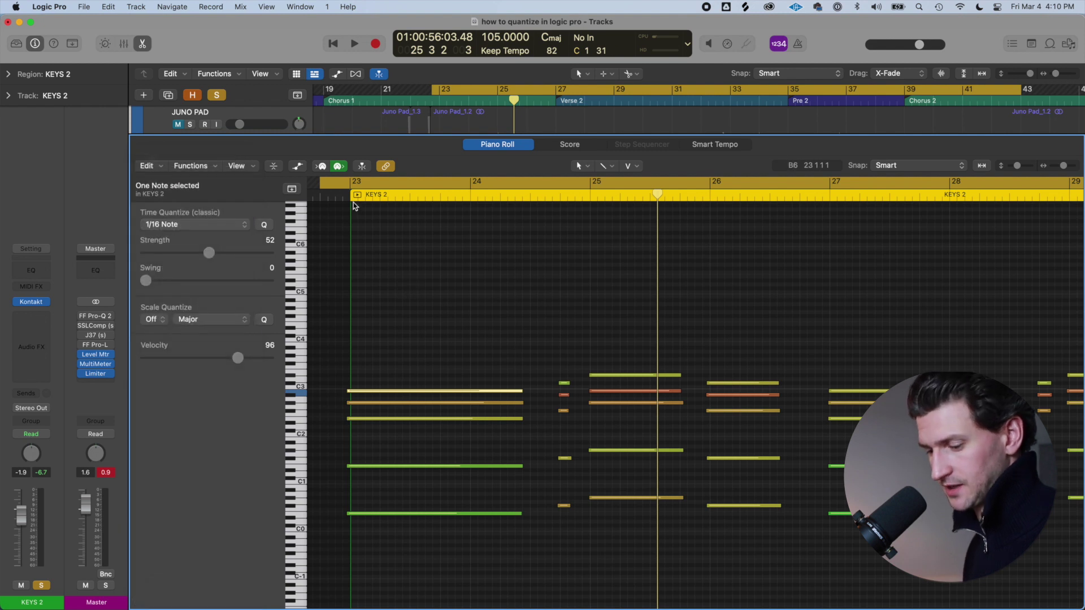
{"action": "left_click", "coordinate": [634, 220]}
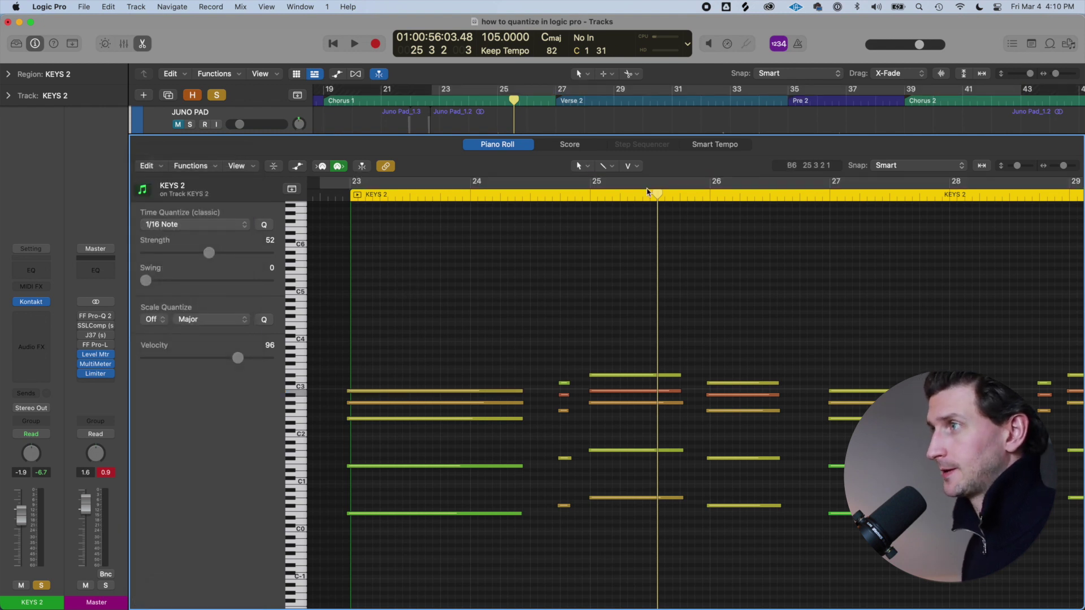
Place the playhead at the start of bar 23 and select the five-note chord there
{"action": "left_click_drag", "start_coordinate": [658, 195], "coordinate": [650, 195]}
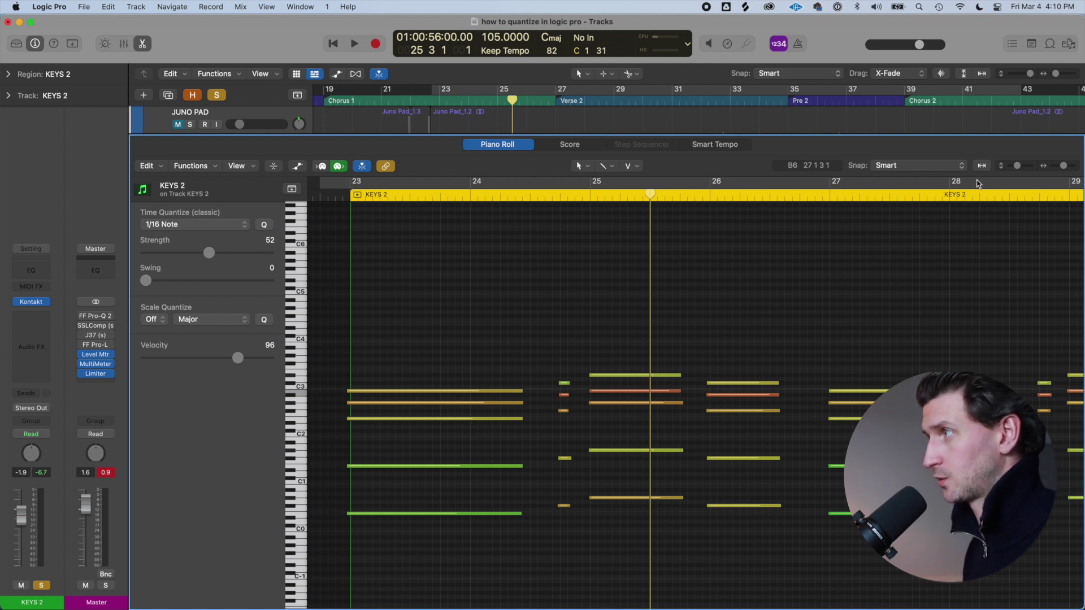
{"action": "left_click", "coordinate": [342, 177]}
{"action": "left_click_drag", "start_coordinate": [347, 177], "coordinate": [350, 178]}
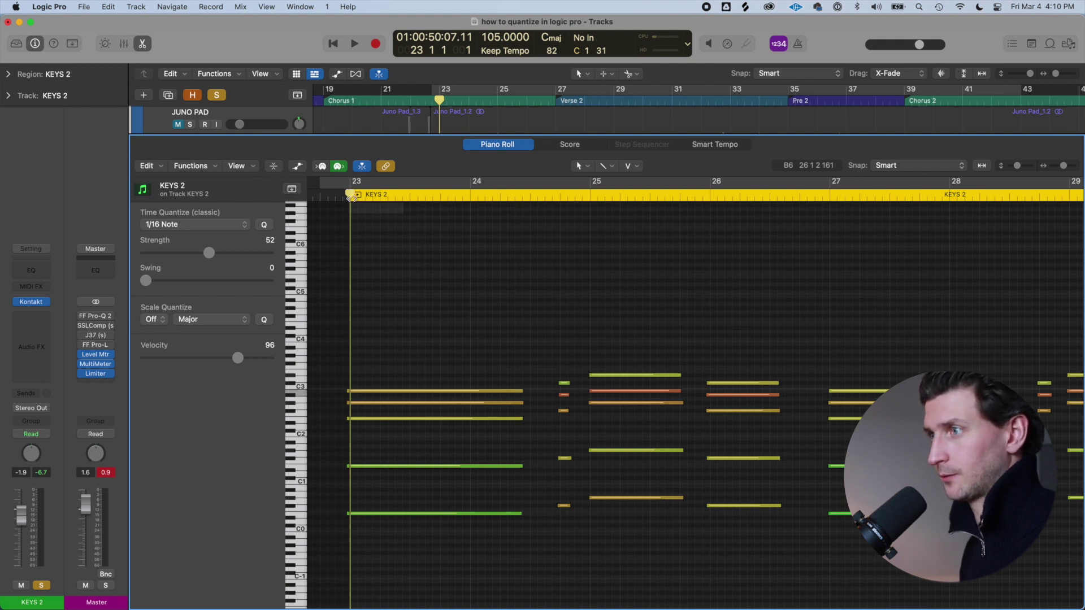
{"action": "mouse_move", "coordinate": [353, 197]}
{"action": "left_mouse_down"}
{"action": "mouse_move", "coordinate": [472, 207]}
{"action": "mouse_move", "coordinate": [318, 193]}
{"action": "mouse_move", "coordinate": [460, 206]}
{"action": "mouse_move", "coordinate": [351, 194]}
{"action": "left_mouse_up"}
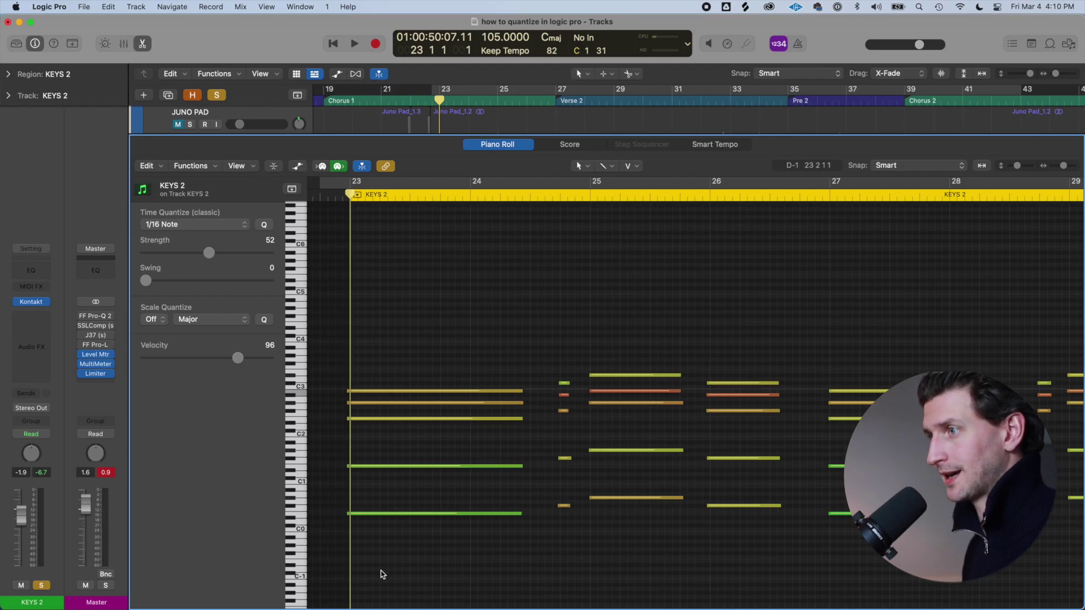
{"action": "left_click_drag", "start_coordinate": [399, 316], "coordinate": [389, 554]}
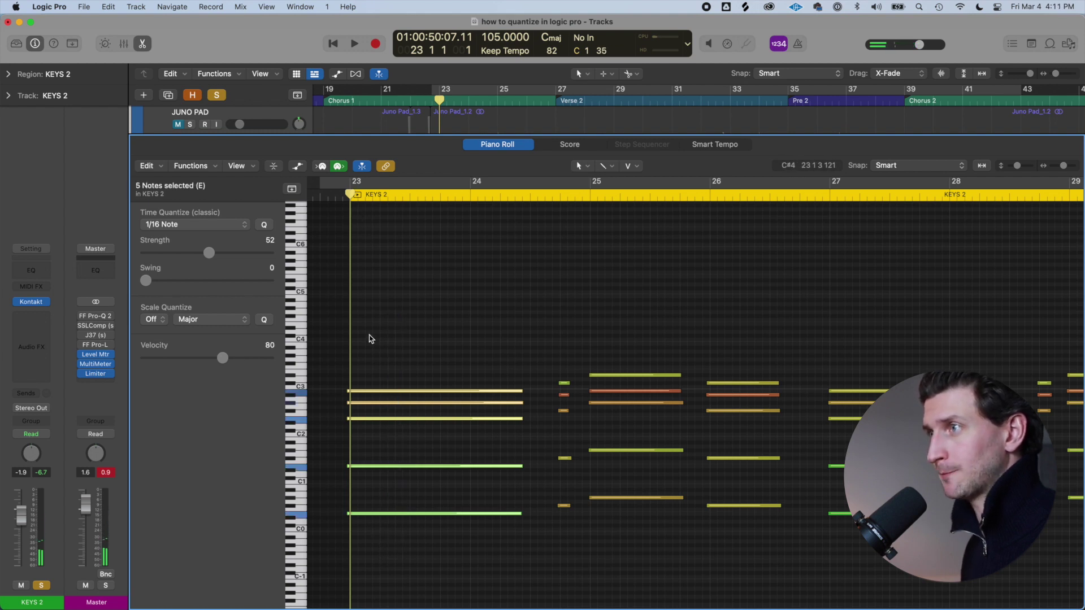
Scrub the playhead across bar 23 to audition the chord
{"action": "scroll", "coordinate": [370, 339], "scroll_direction": "left", "scroll_amount": 5}
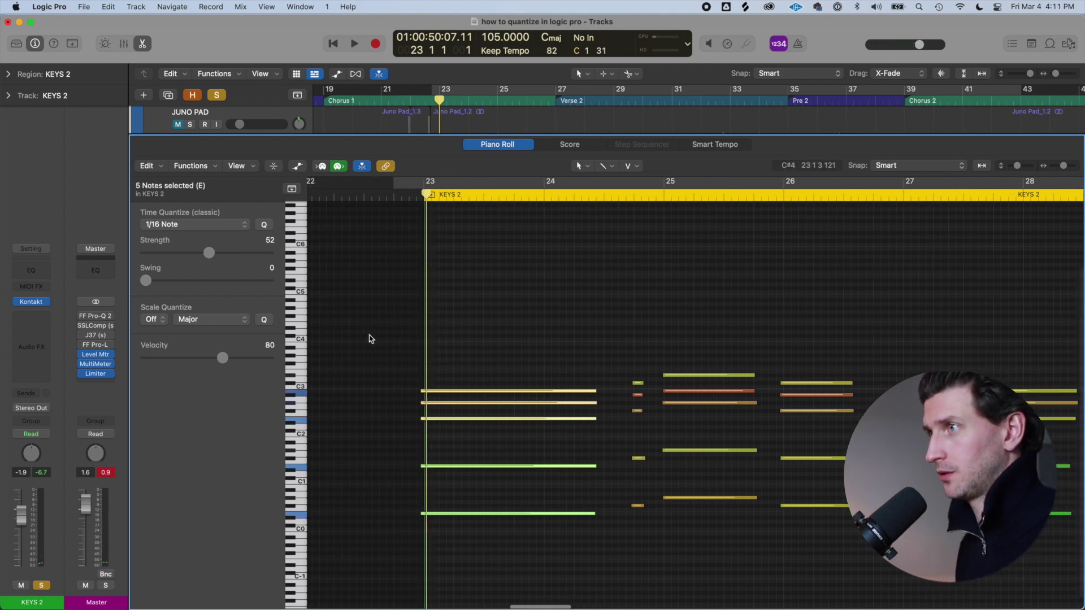
{"action": "left_click", "coordinate": [480, 194]}
{"action": "left_click_drag", "start_coordinate": [472, 193], "coordinate": [502, 193]}
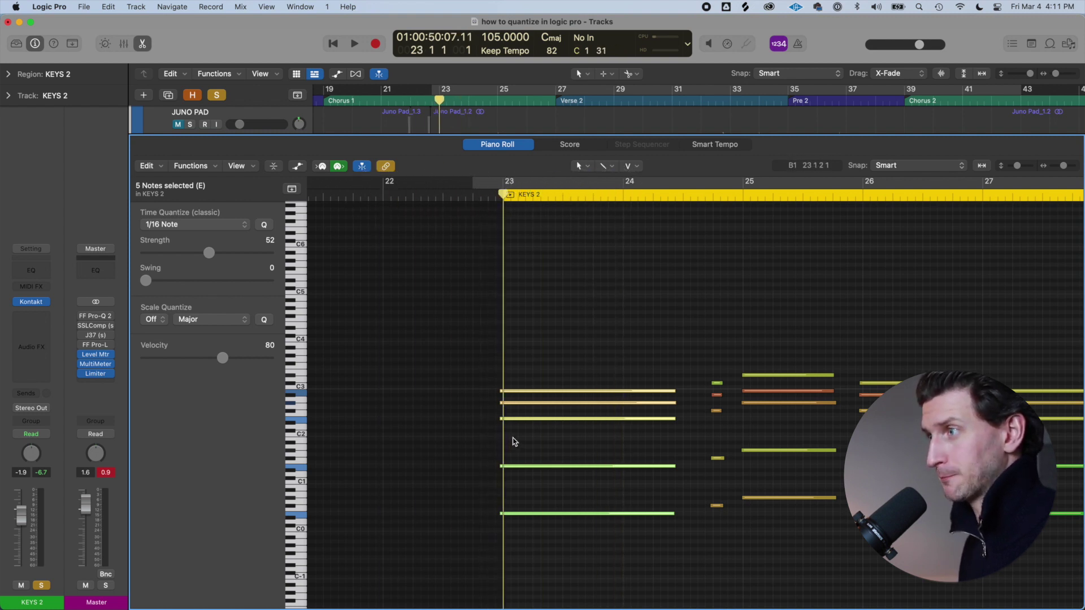
{"action": "scroll", "coordinate": [508, 415], "scroll_direction": "up", "scroll_amount": 5}
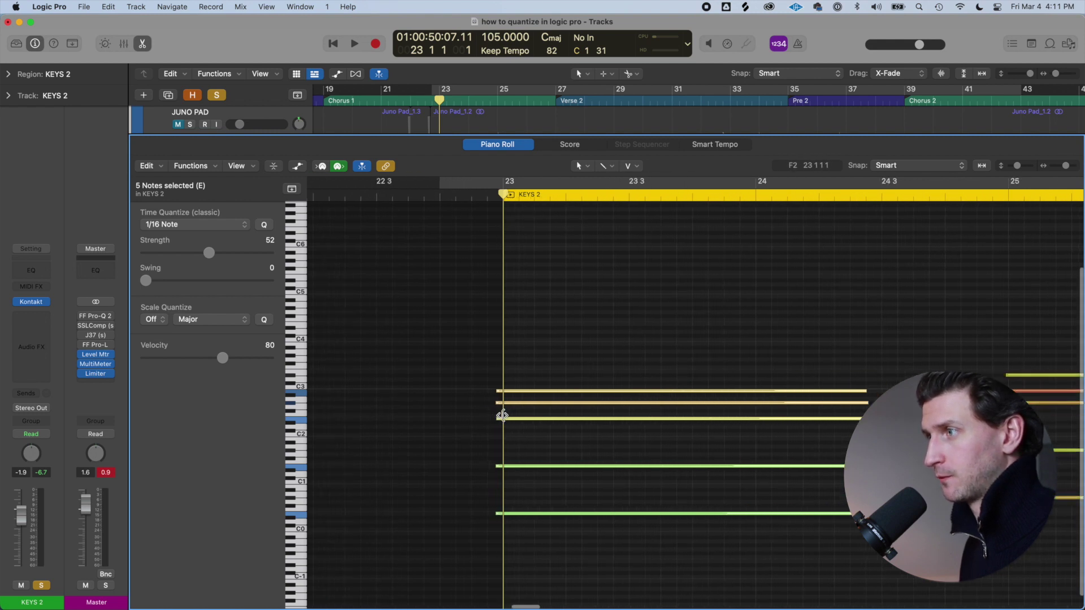
{"action": "scroll", "coordinate": [521, 455], "scroll_direction": "down", "scroll_amount": 2}
Quantize the bar 23 chord to 1/1 Note at strength 80
{"action": "left_click", "coordinate": [195, 225]}
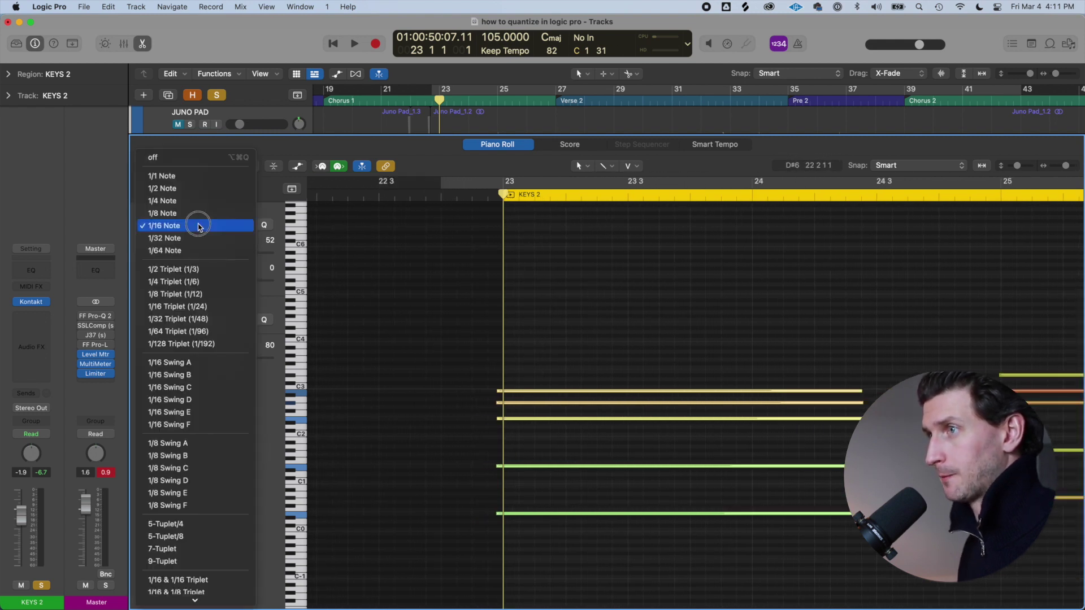
{"action": "left_click", "coordinate": [194, 176]}
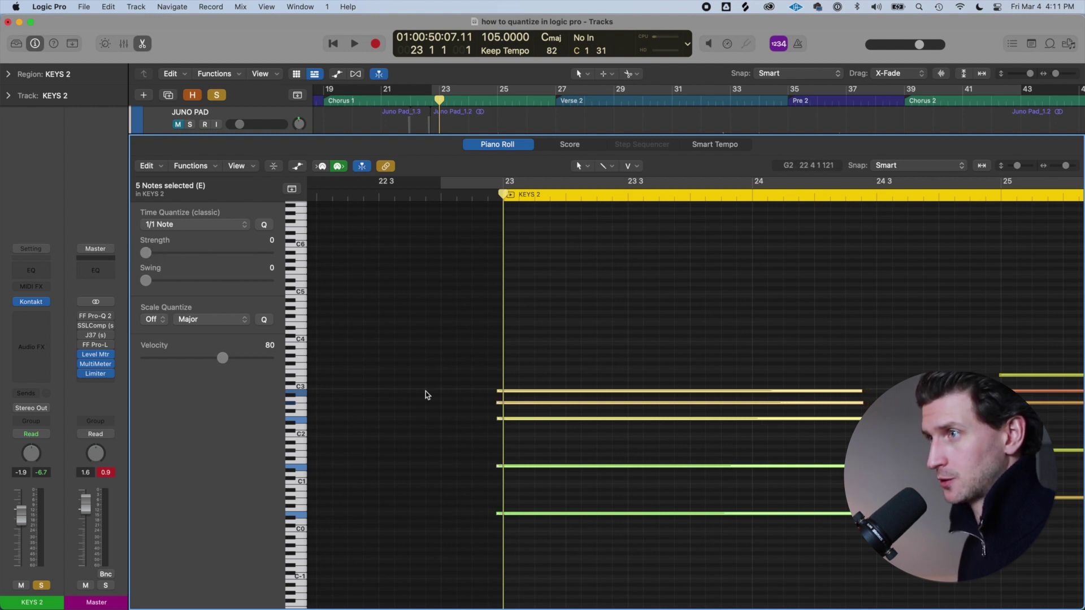
{"action": "left_click_drag", "start_coordinate": [146, 253], "coordinate": [258, 257]}
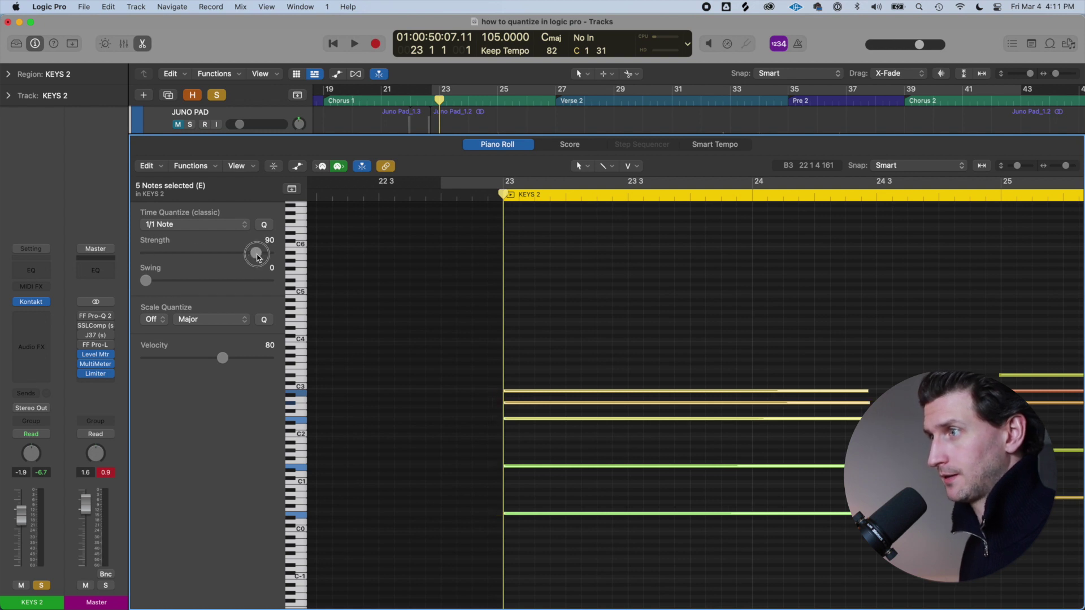
{"action": "left_click_drag", "start_coordinate": [250, 257], "coordinate": [244, 257]}
{"action": "left_click", "coordinate": [581, 315]}
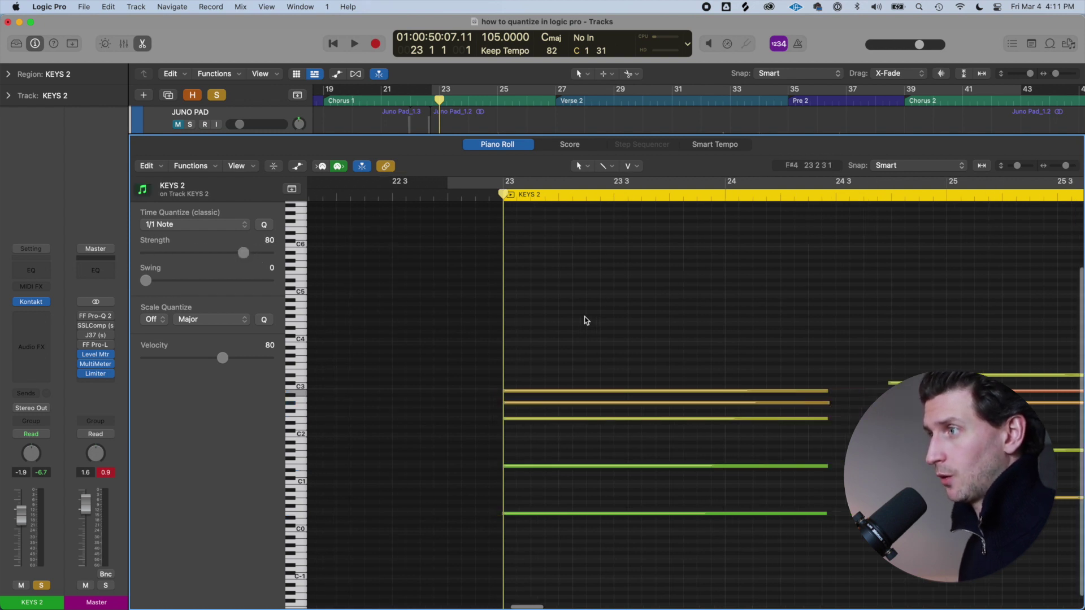
{"action": "key", "text": "super+Left"}
{"action": "key", "text": "super+Left"}
{"action": "key", "text": "super+Left"}
{"action": "key", "text": "super+Left"}
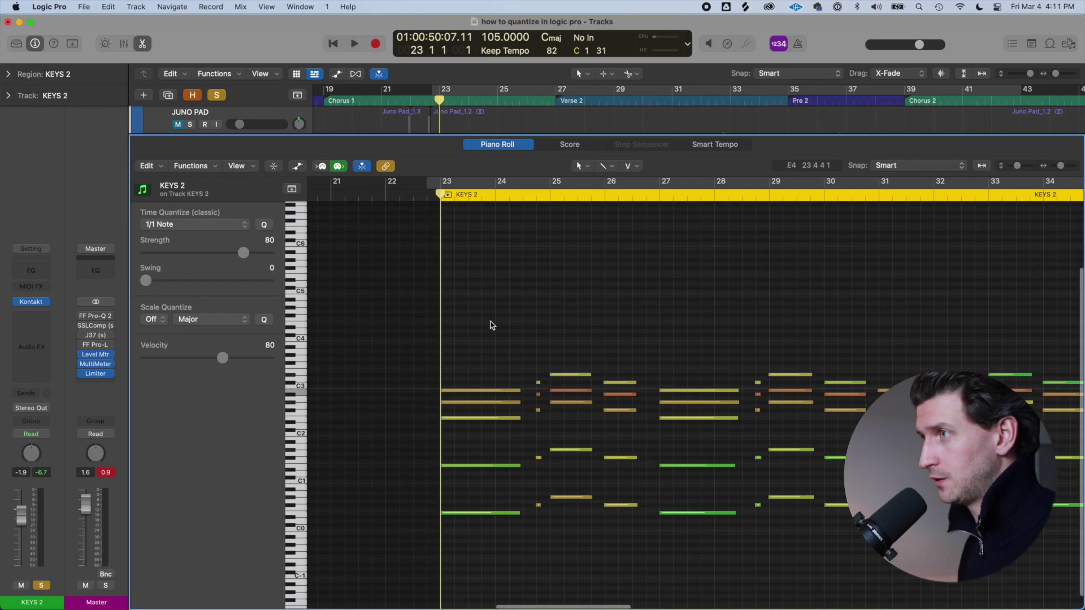
{"action": "scroll", "coordinate": [381, 319], "scroll_direction": "left", "scroll_amount": 3}
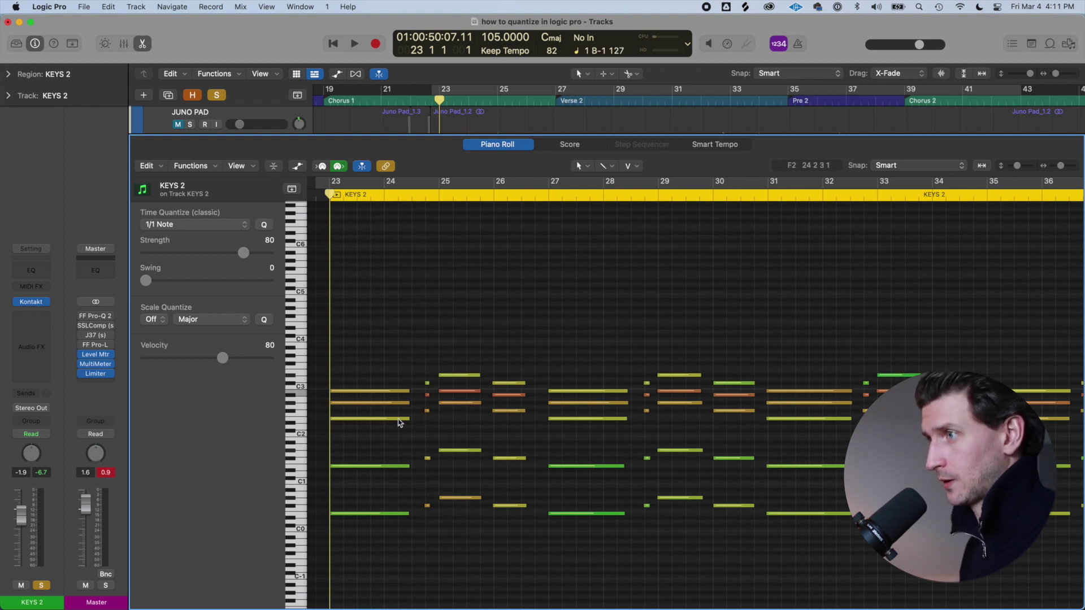
Play the part, select the five short notes near bar 25, and return the playhead to bar 25
{"action": "key", "text": "space"}
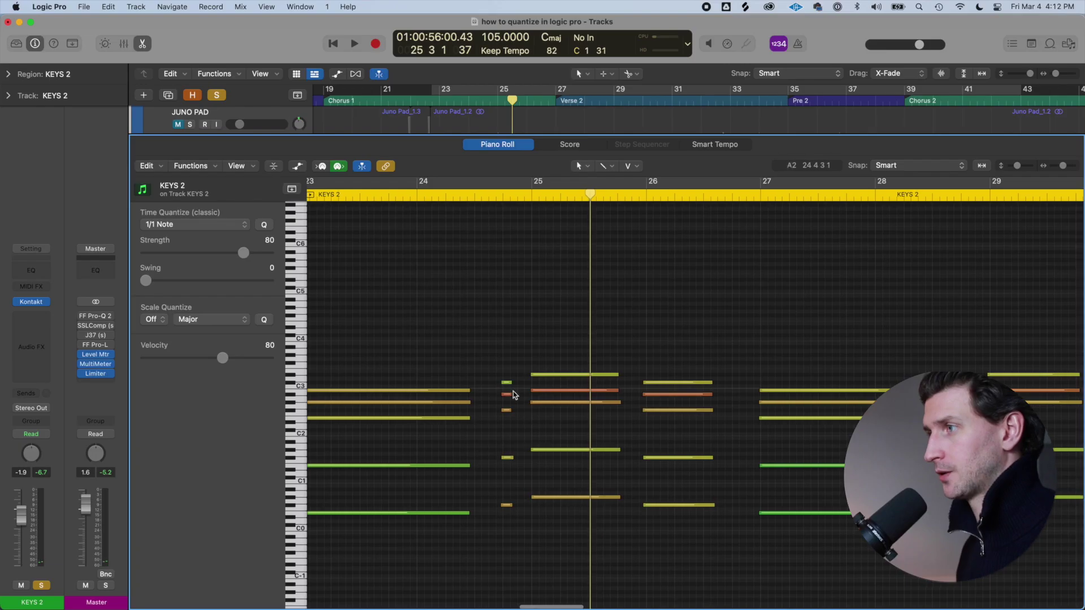
{"action": "left_click_drag", "start_coordinate": [492, 360], "coordinate": [518, 556]}
{"action": "key", "text": "super+Left"}
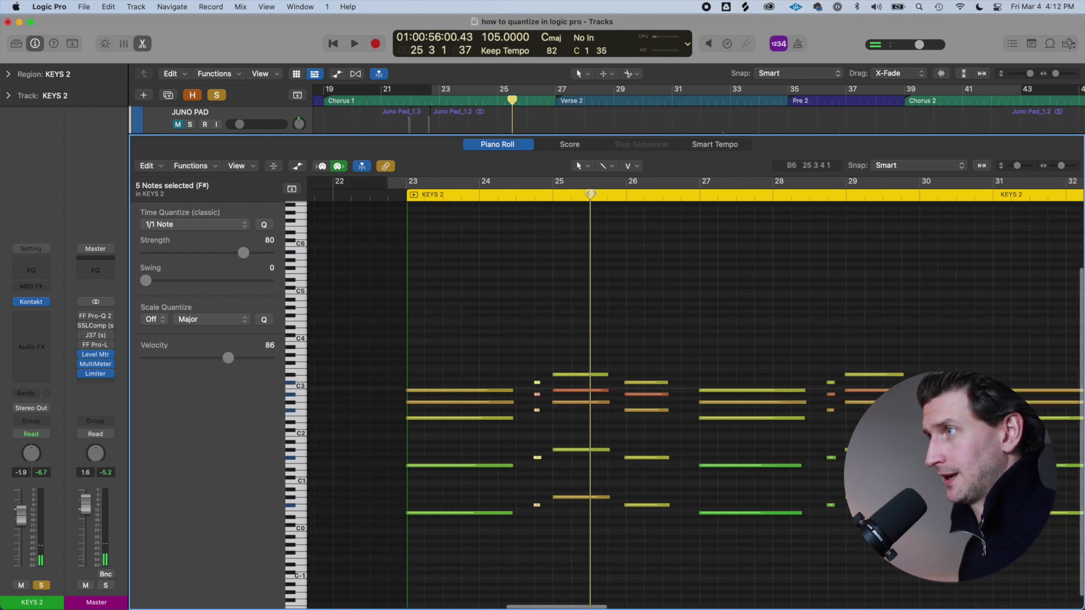
{"action": "left_click_drag", "start_coordinate": [586, 193], "coordinate": [552, 200]}
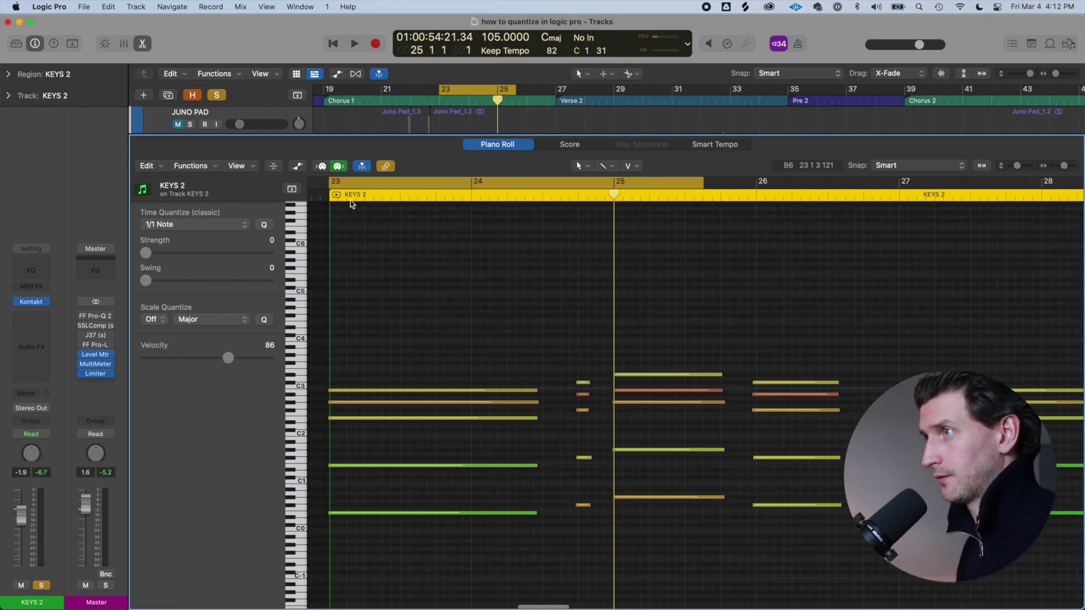
Move the playhead back to bar 23 beat 3, leaving the quantize value unchanged
{"action": "left_click_drag", "start_coordinate": [617, 192], "coordinate": [340, 194]}
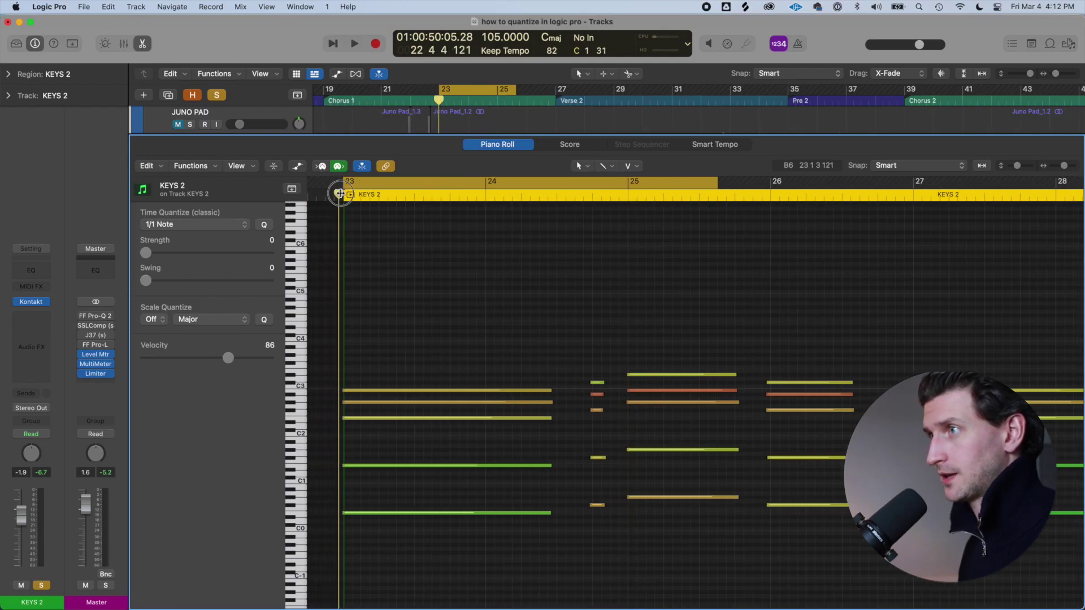
{"action": "left_click_drag", "start_coordinate": [491, 194], "coordinate": [486, 193]}
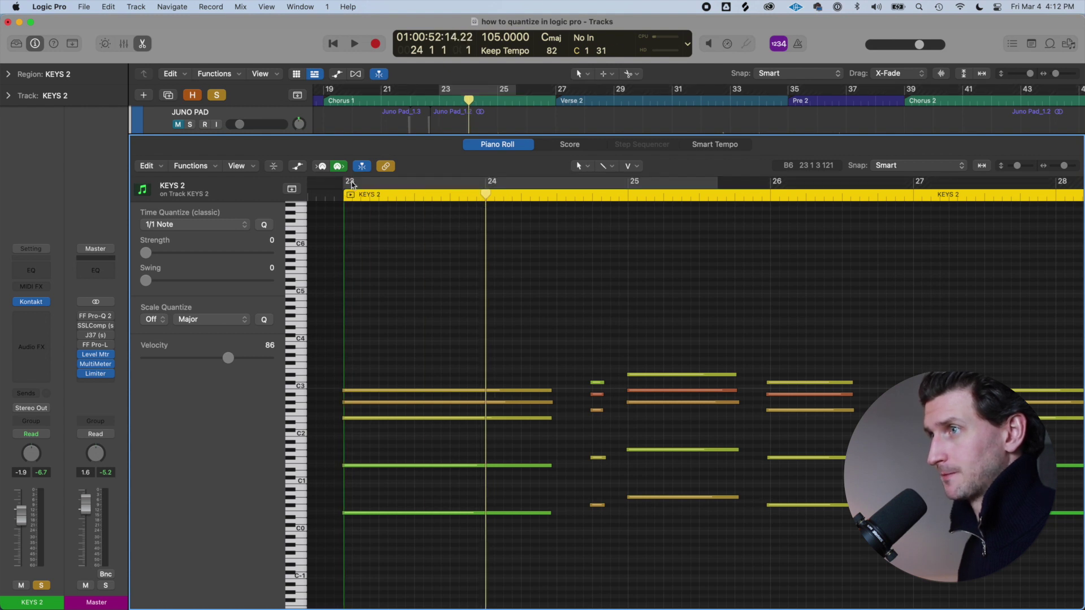
{"action": "left_click", "coordinate": [207, 226]}
{"action": "left_click", "coordinate": [458, 230]}
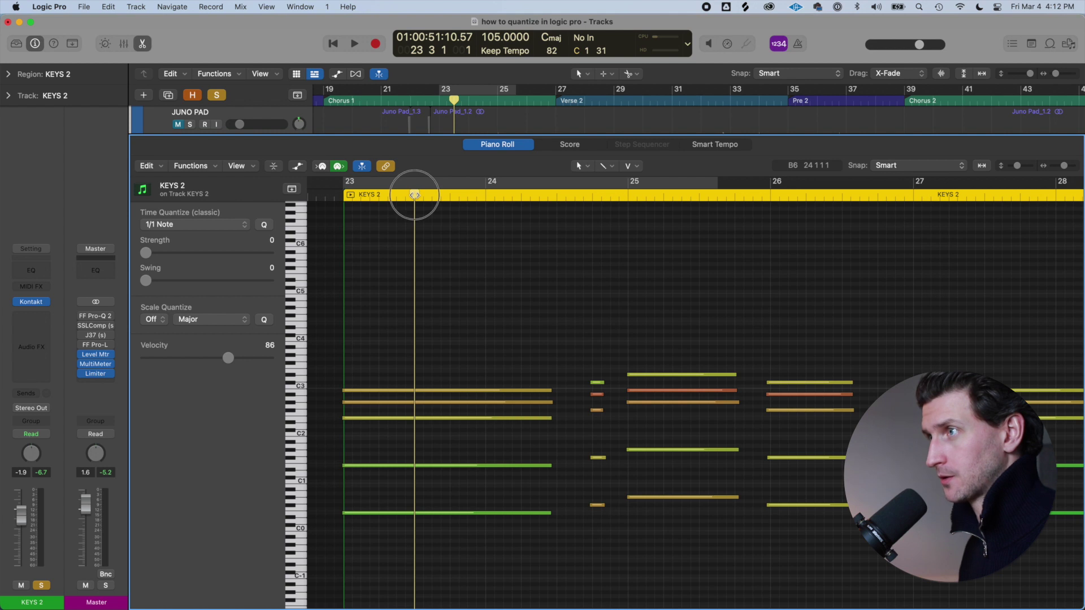
{"action": "left_click_drag", "start_coordinate": [412, 195], "coordinate": [414, 195]}
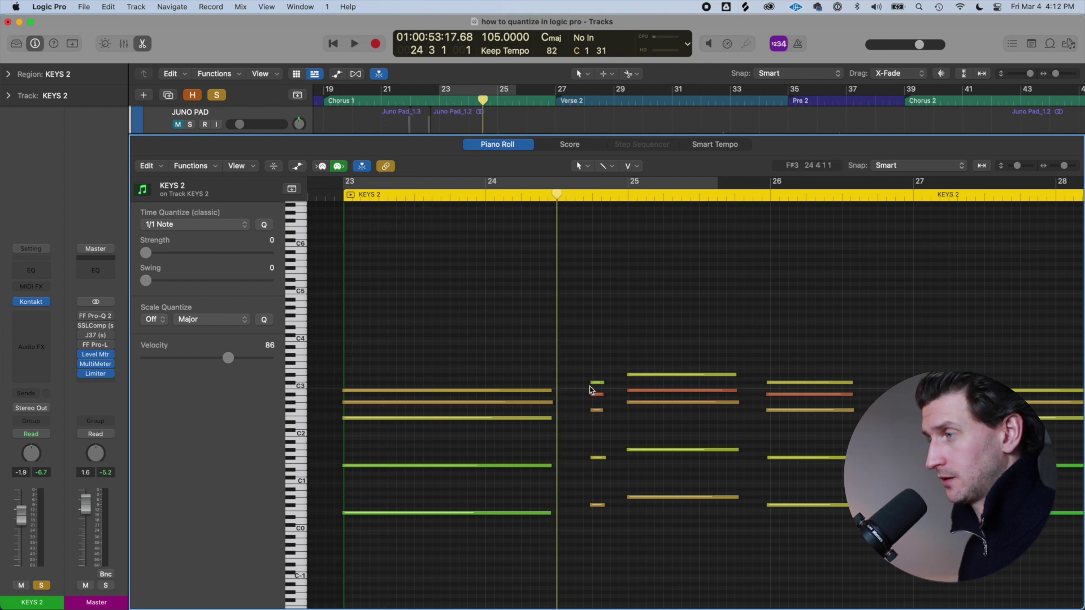
Quantize the five short notes before bar 25 to 1/2 Note
{"action": "left_click_drag", "start_coordinate": [603, 577], "coordinate": [603, 577]}
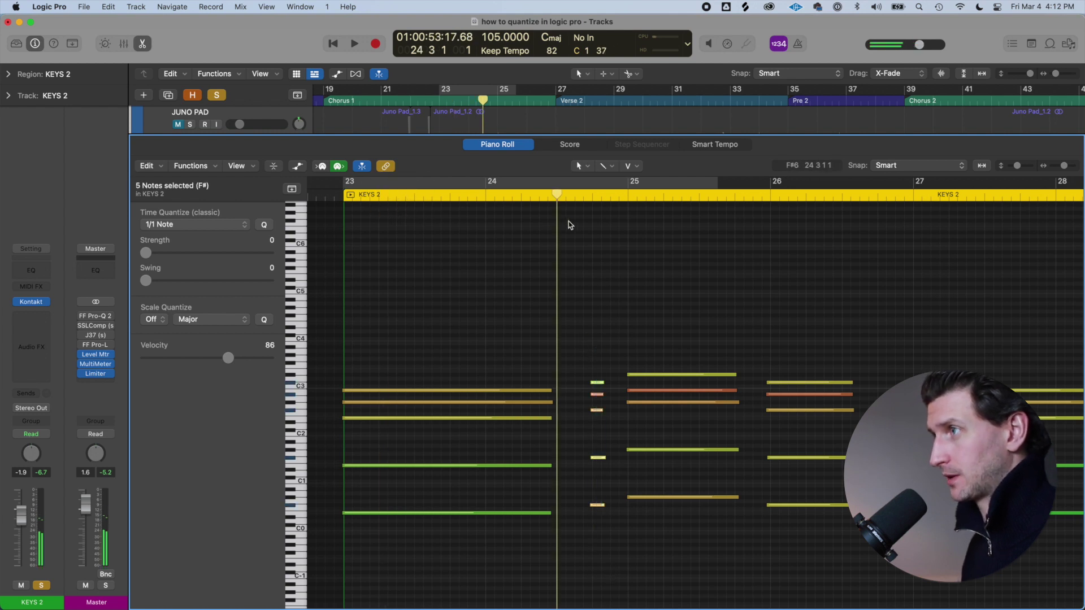
{"action": "left_click", "coordinate": [220, 225]}
{"action": "left_click", "coordinate": [218, 237]}
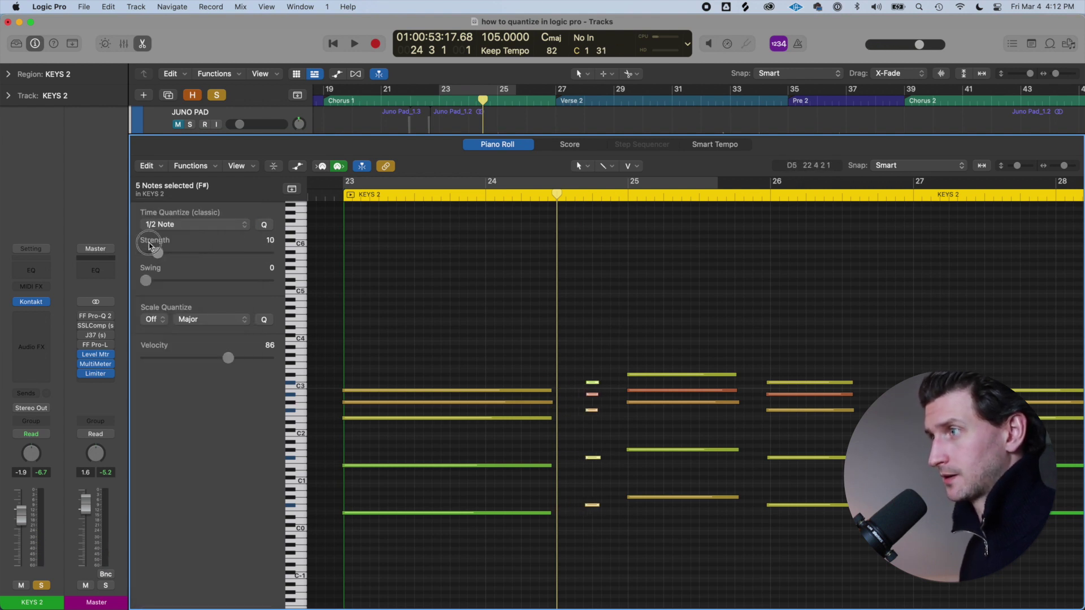
{"action": "left_click", "coordinate": [205, 228]}
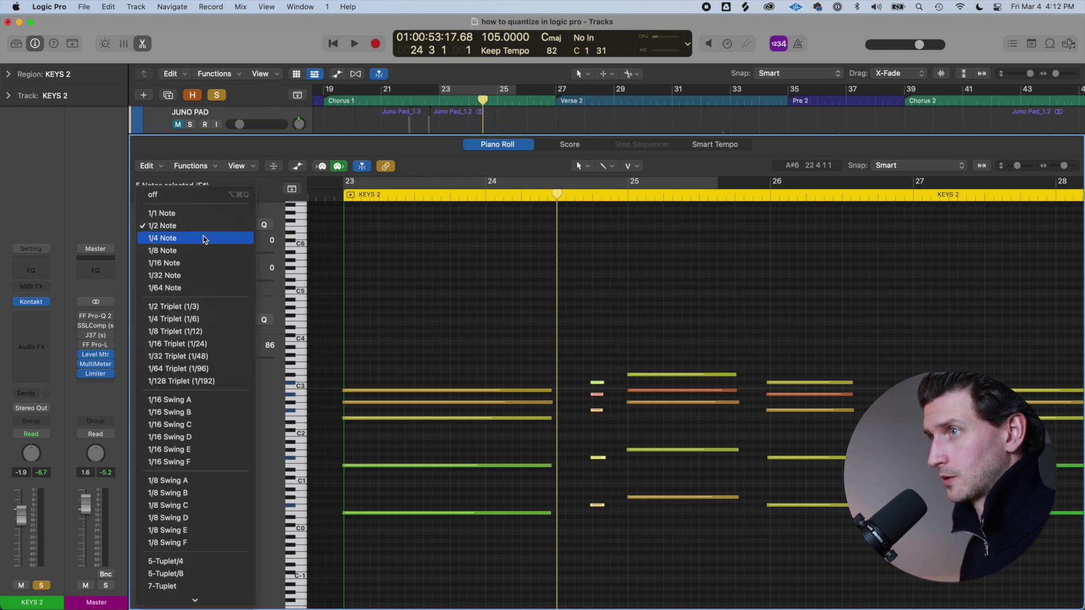
{"action": "left_click", "coordinate": [596, 216]}
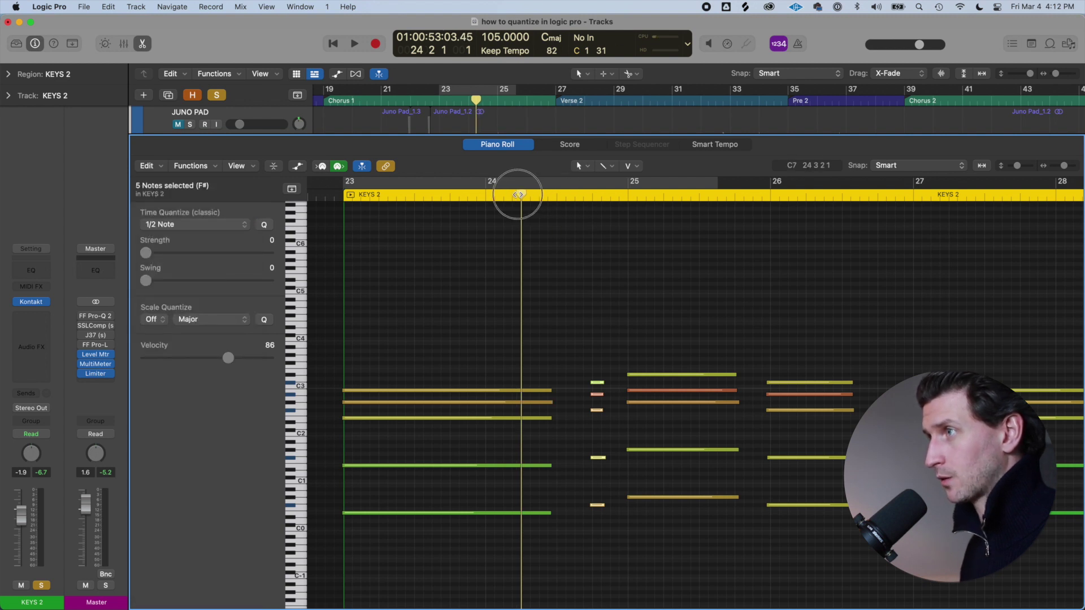
Zoom in on the short notes and quantize them to 1/4 Note
{"action": "left_click_drag", "start_coordinate": [519, 195], "coordinate": [592, 197]}
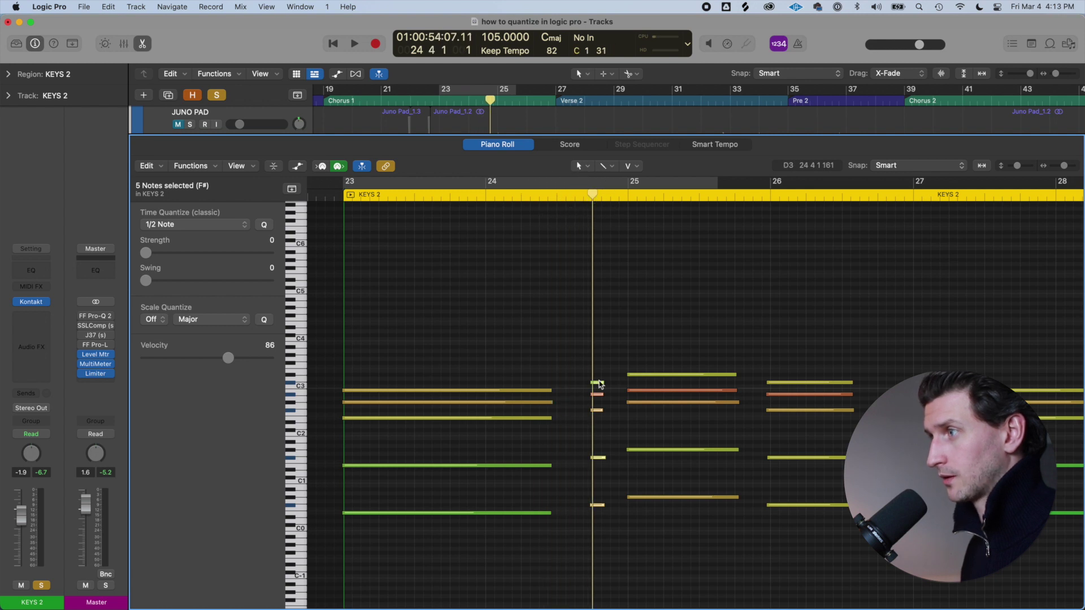
{"action": "key", "text": "super+Right"}
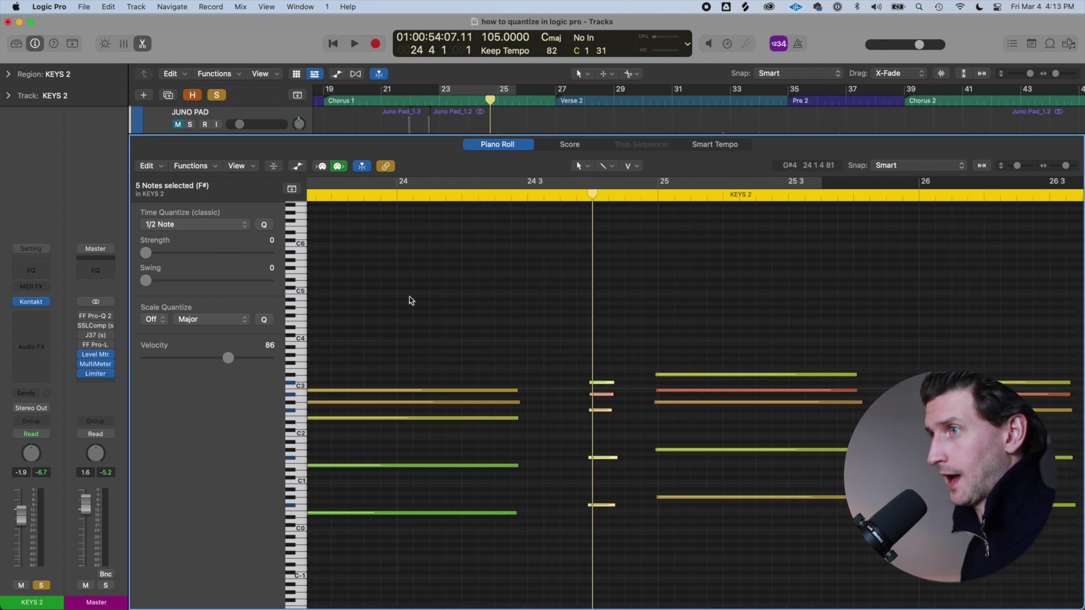
{"action": "left_click", "coordinate": [182, 226]}
{"action": "left_click", "coordinate": [182, 237]}
{"action": "left_click", "coordinate": [264, 225]}
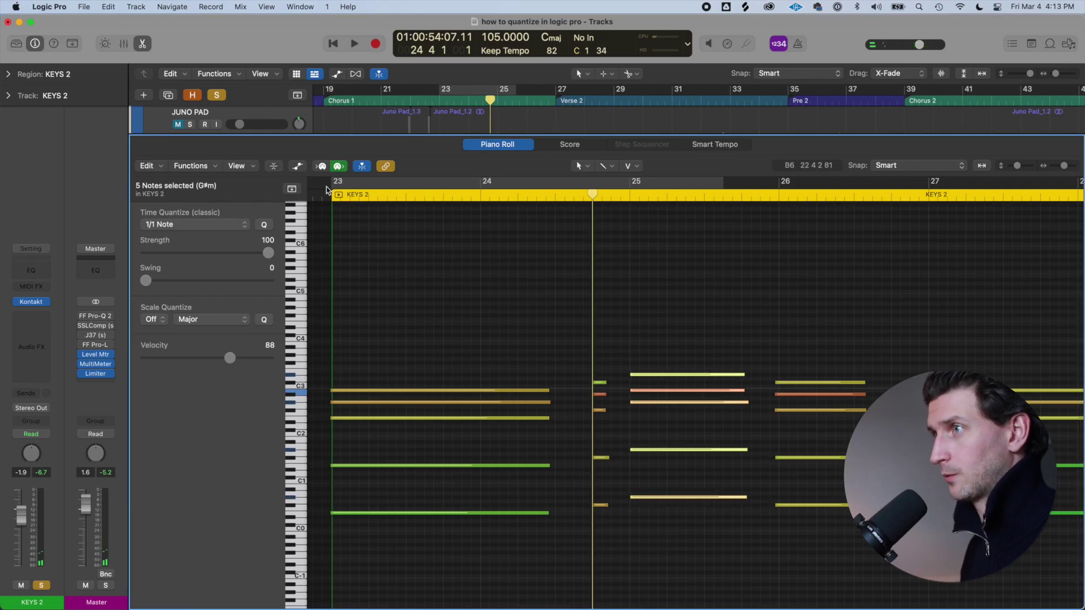
Select the five opening notes, play back, and extend the cycle range to bar 26
{"action": "left_click_drag", "start_coordinate": [724, 184], "coordinate": [652, 226]}
{"action": "left_click_drag", "start_coordinate": [431, 315], "coordinate": [695, 556]}
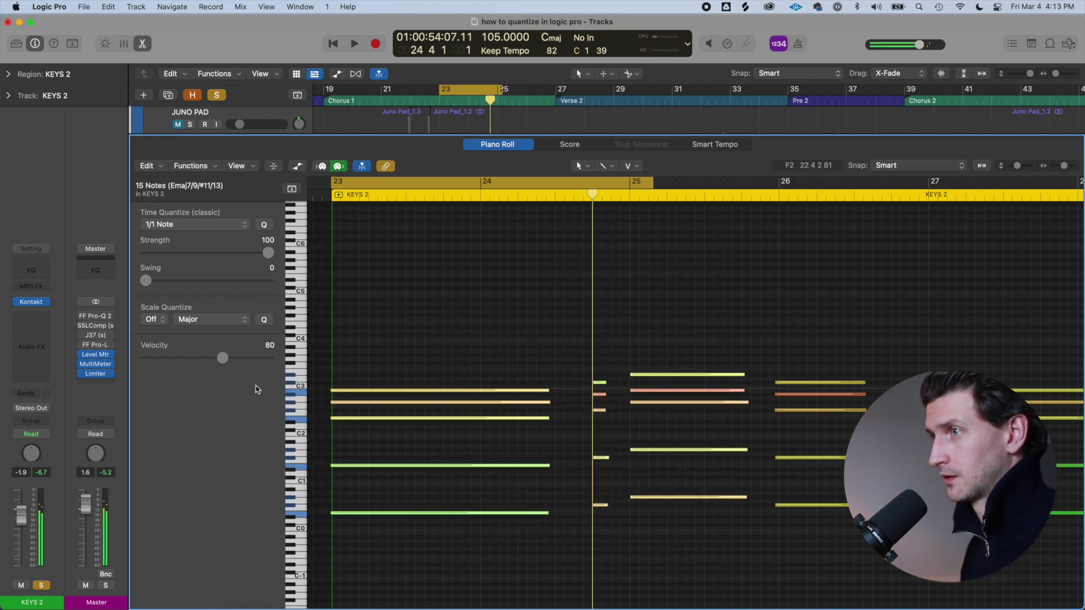
{"action": "left_click_drag", "start_coordinate": [390, 369], "coordinate": [397, 573]}
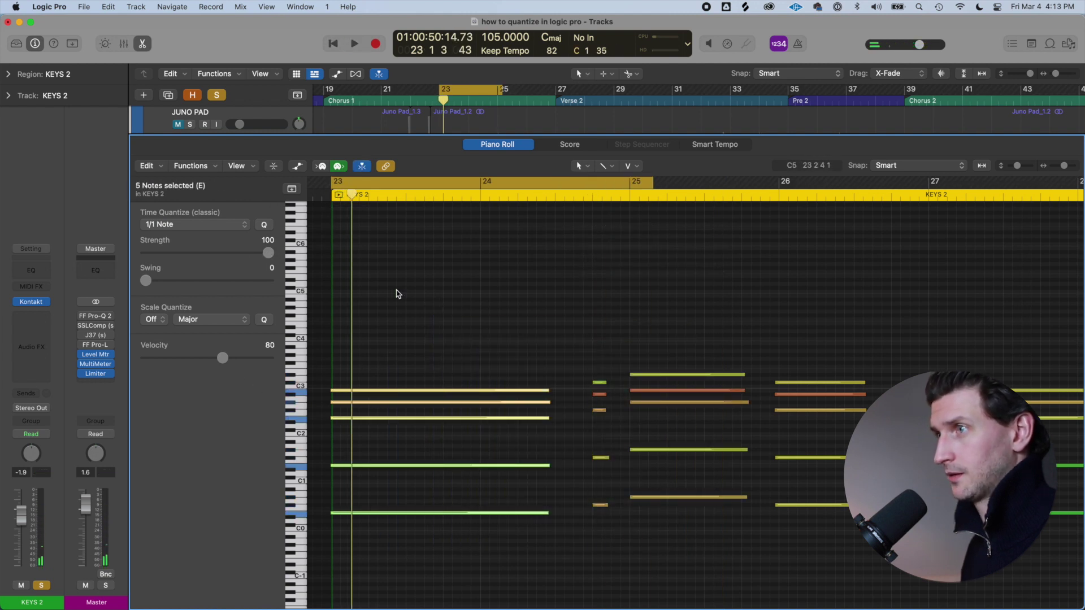
{"action": "scroll", "coordinate": [378, 575], "scroll_direction": "down", "scroll_amount": 1}
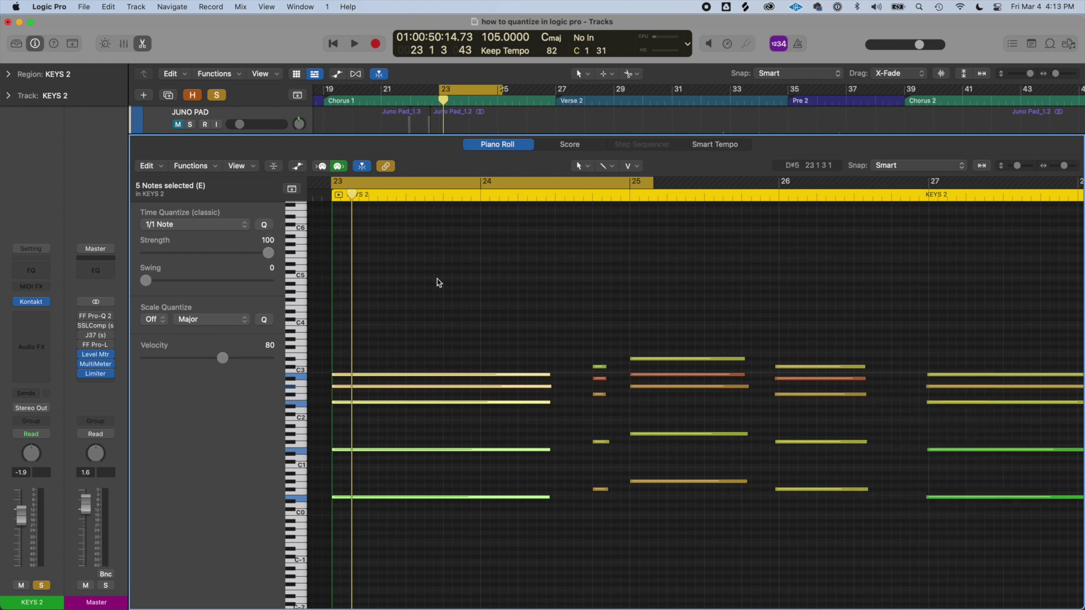
{"action": "key", "text": "space"}
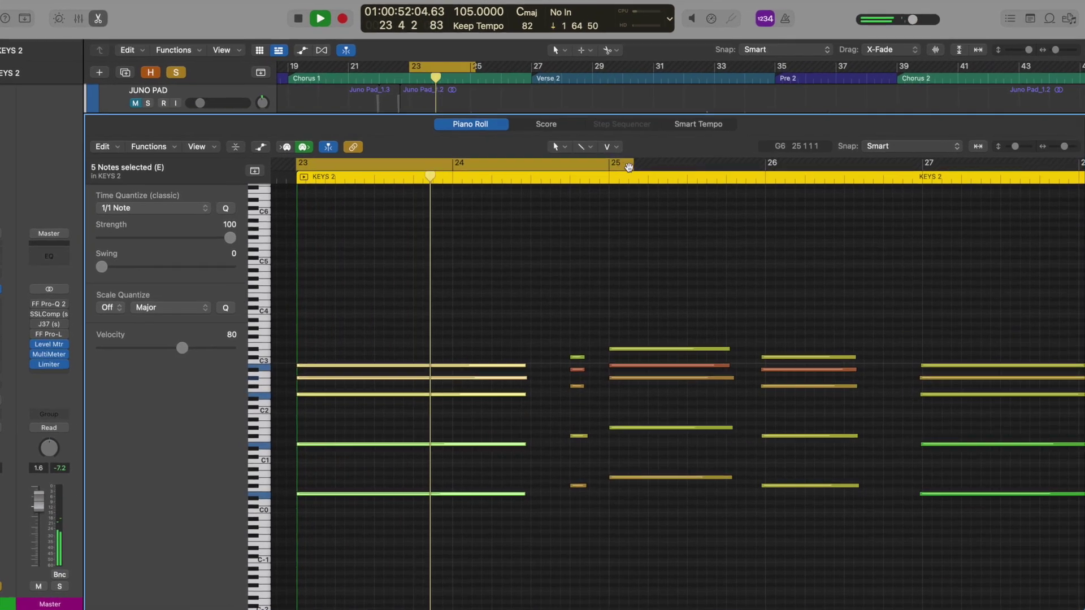
{"action": "left_click_drag", "start_coordinate": [609, 170], "coordinate": [772, 170]}
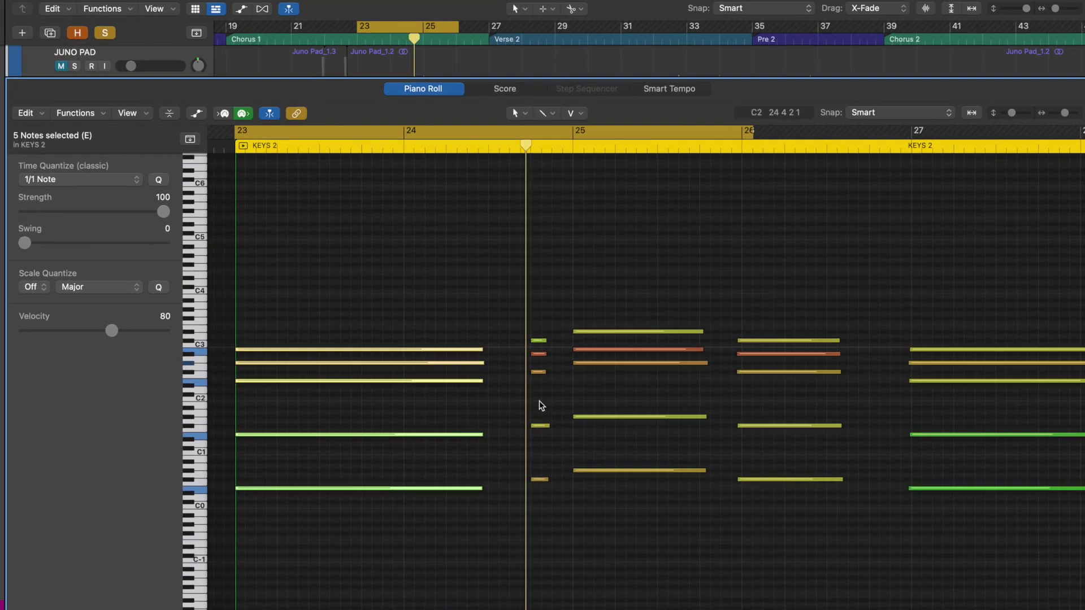
{"action": "scroll", "coordinate": [512, 300], "scroll_direction": "down", "scroll_amount": 5}
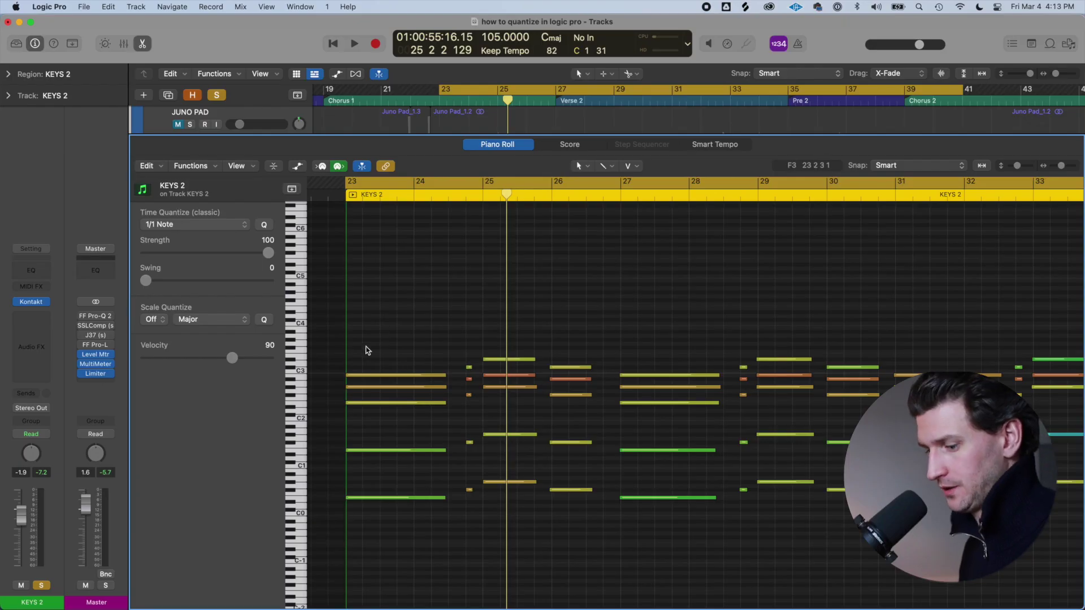
Quantize the five bar-23 notes to 1/4 Note and turn off Cycle mode
{"action": "left_click_drag", "start_coordinate": [369, 424], "coordinate": [371, 553]}
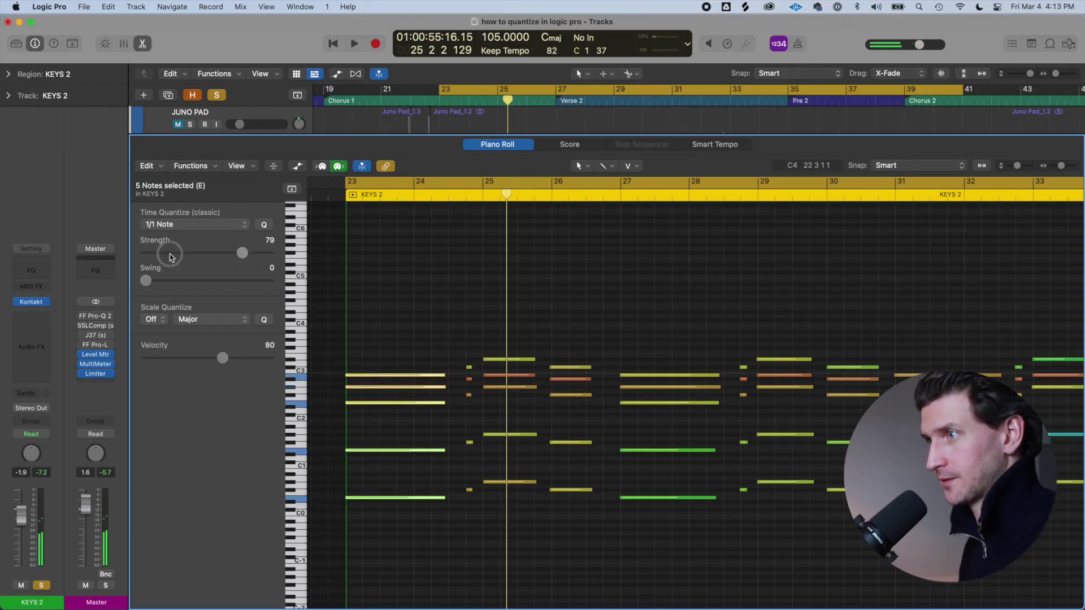
{"action": "key", "text": "z"}
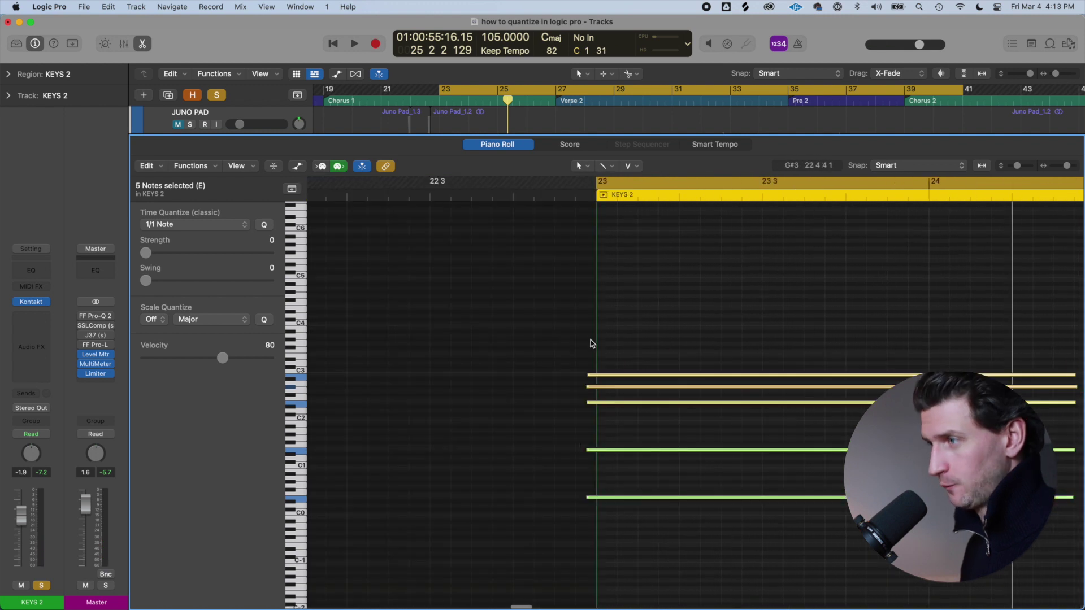
{"action": "left_click", "coordinate": [236, 227]}
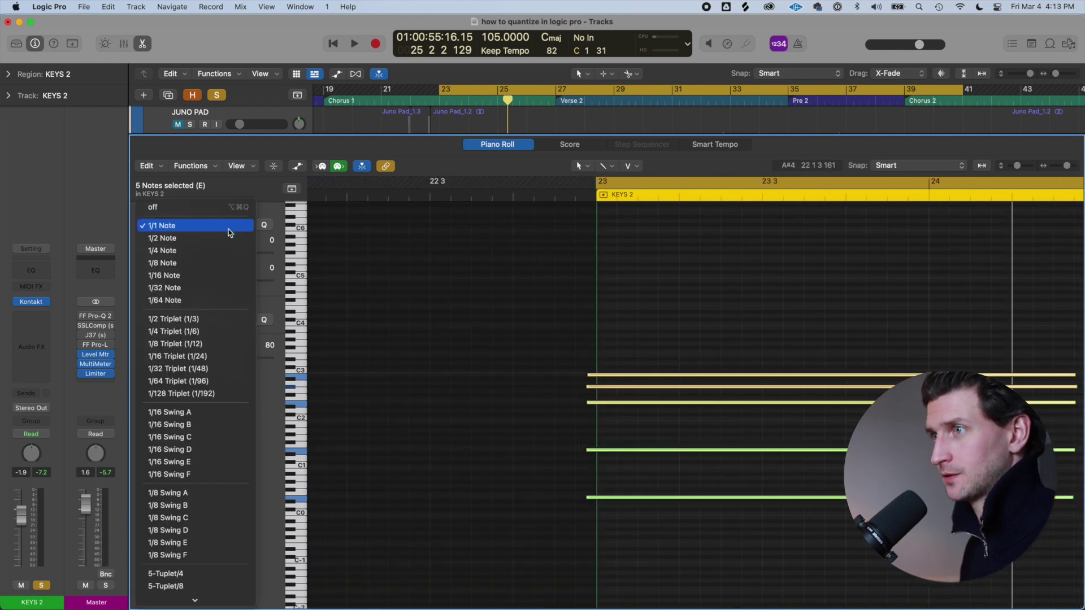
{"action": "left_click", "coordinate": [224, 257]}
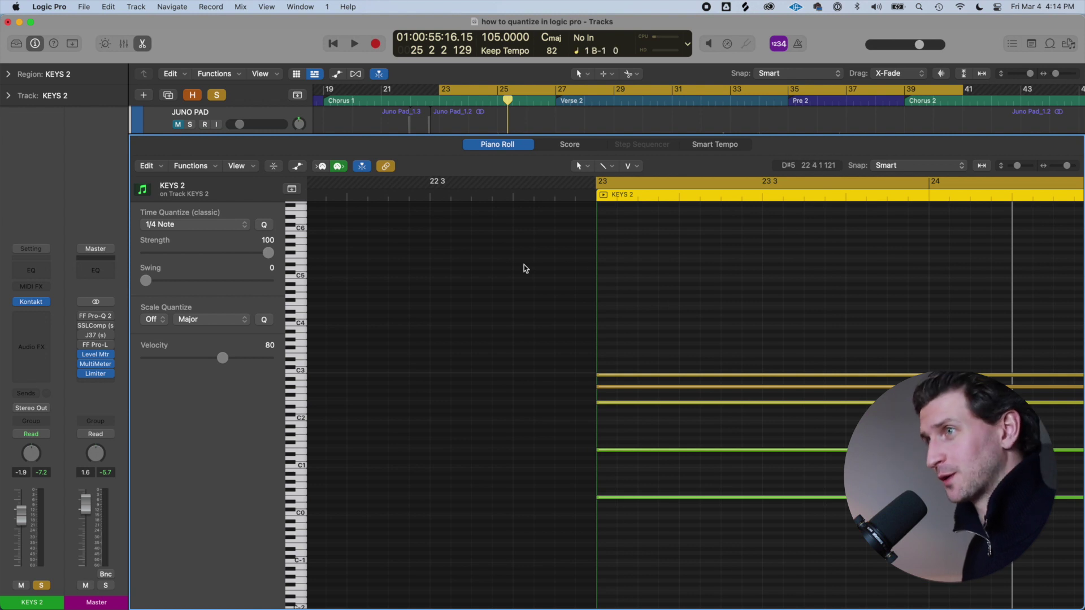
{"action": "key", "text": "c"}
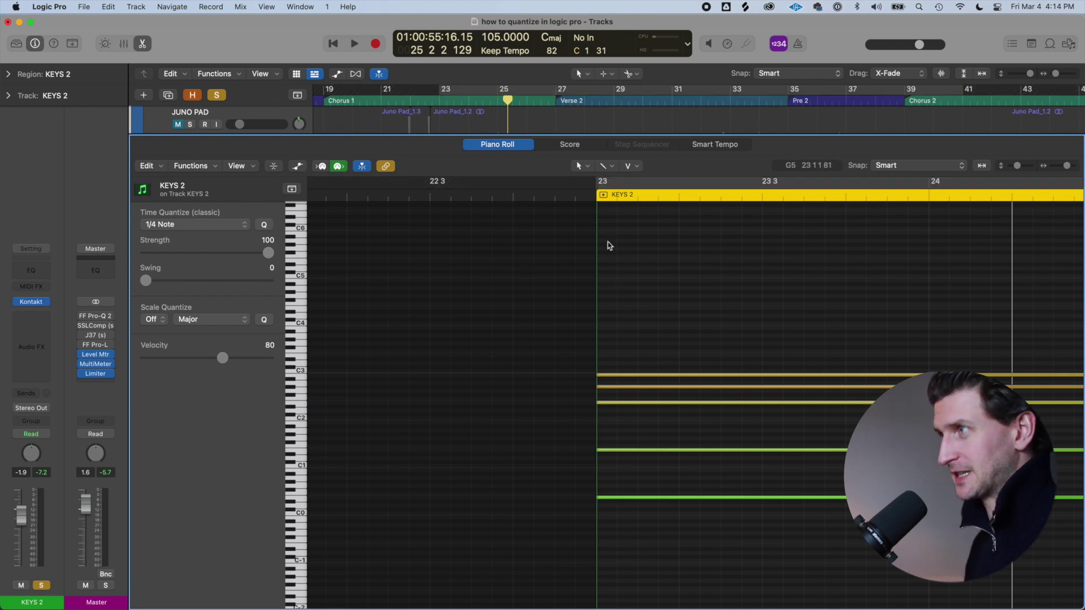
{"action": "left_click_drag", "start_coordinate": [724, 208], "coordinate": [611, 213]}
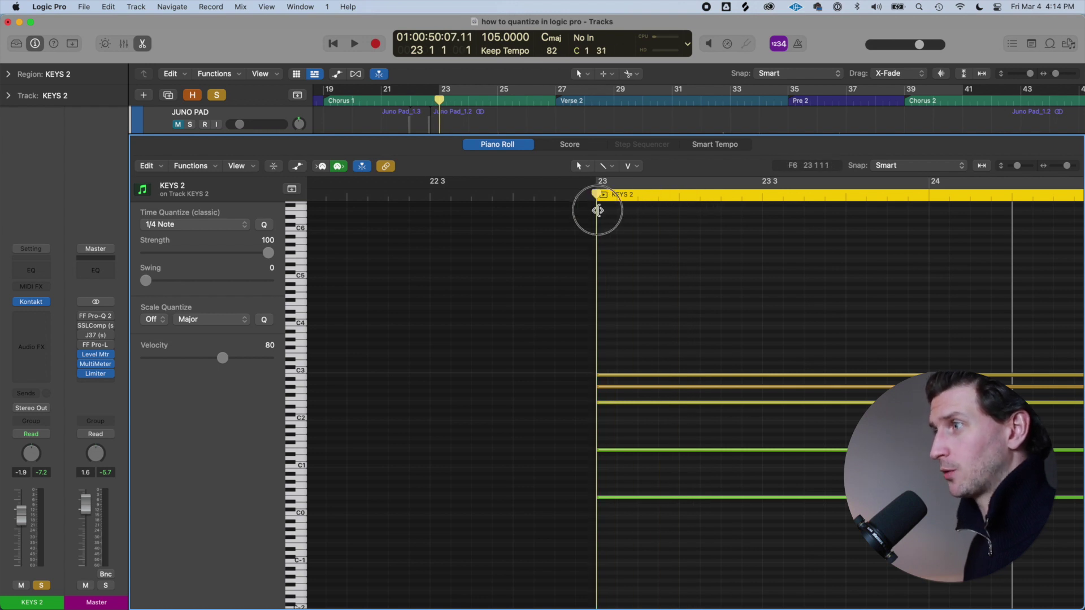
Zoom out to bars 21–38, select all 80 notes and quantize them to 1/8 Note
{"action": "key", "text": "super+Left"}
{"action": "key", "text": "super+Left"}
{"action": "key", "text": "super+Left"}
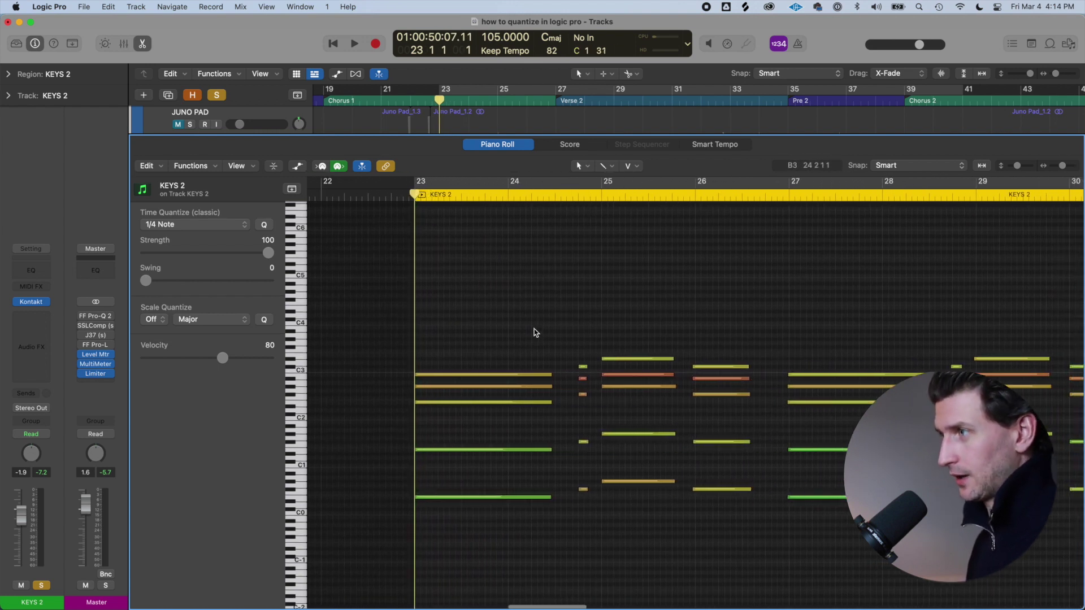
{"action": "key", "text": "super+Left"}
{"action": "key", "text": "super+Left"}
{"action": "key", "text": "super+a"}
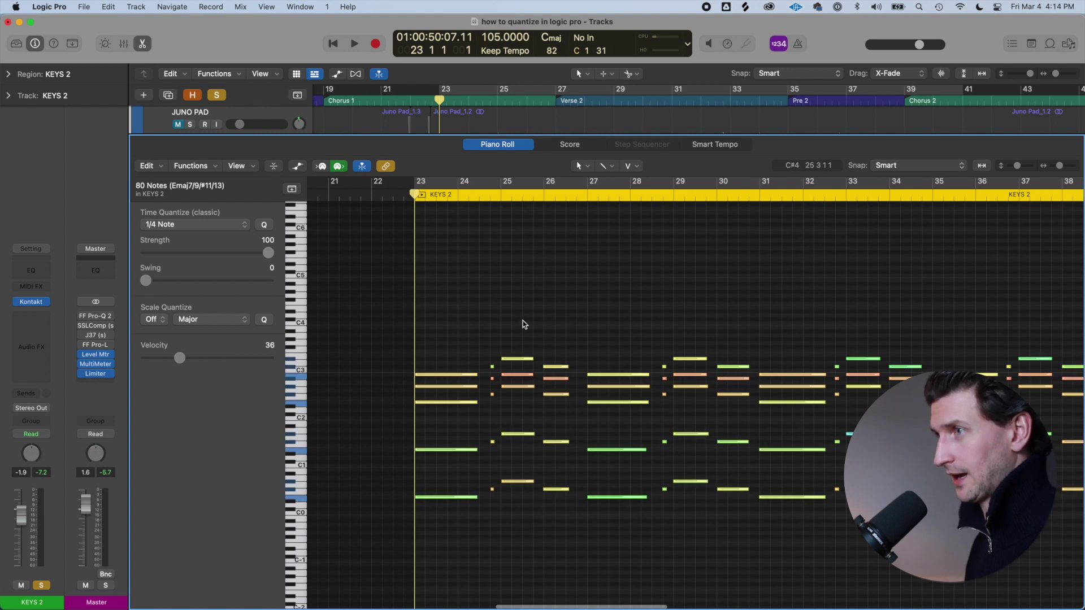
{"action": "left_click", "coordinate": [232, 226]}
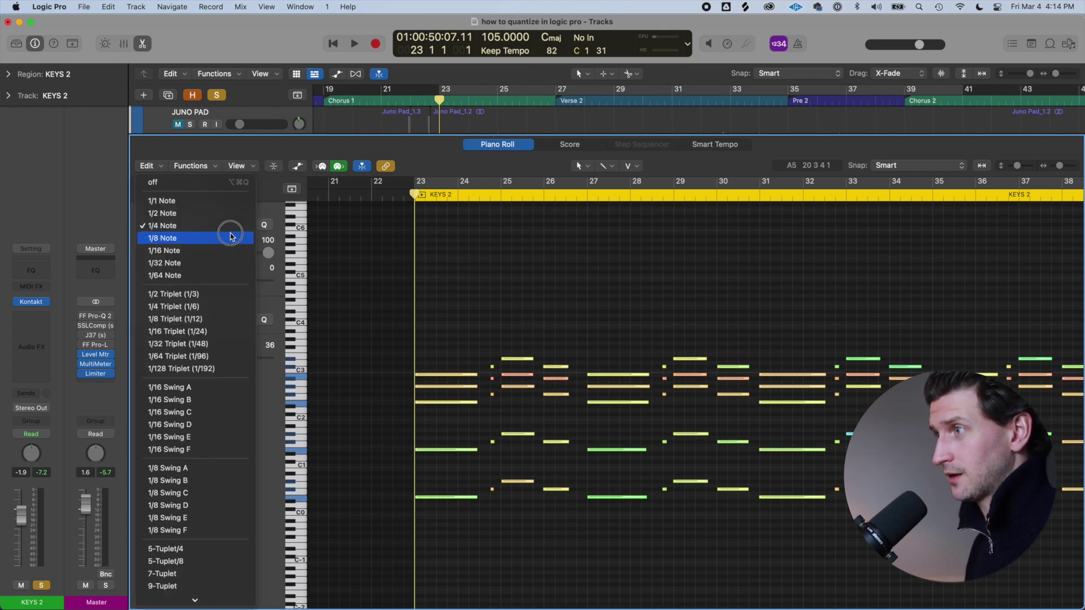
{"action": "left_click", "coordinate": [232, 236]}
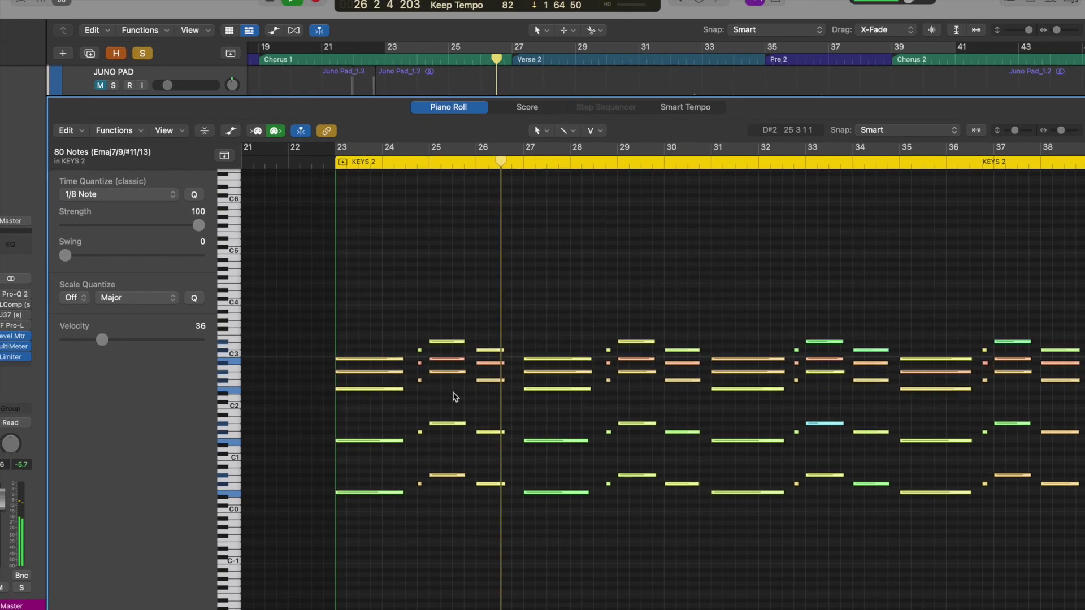
Lower the quantize strength to 70 and select the five-note chord at bar 23
{"action": "mouse_move", "coordinate": [198, 226]}
{"action": "left_mouse_down"}
{"action": "mouse_move", "coordinate": [187, 234]}
{"action": "mouse_move", "coordinate": [204, 241]}
{"action": "left_mouse_up"}
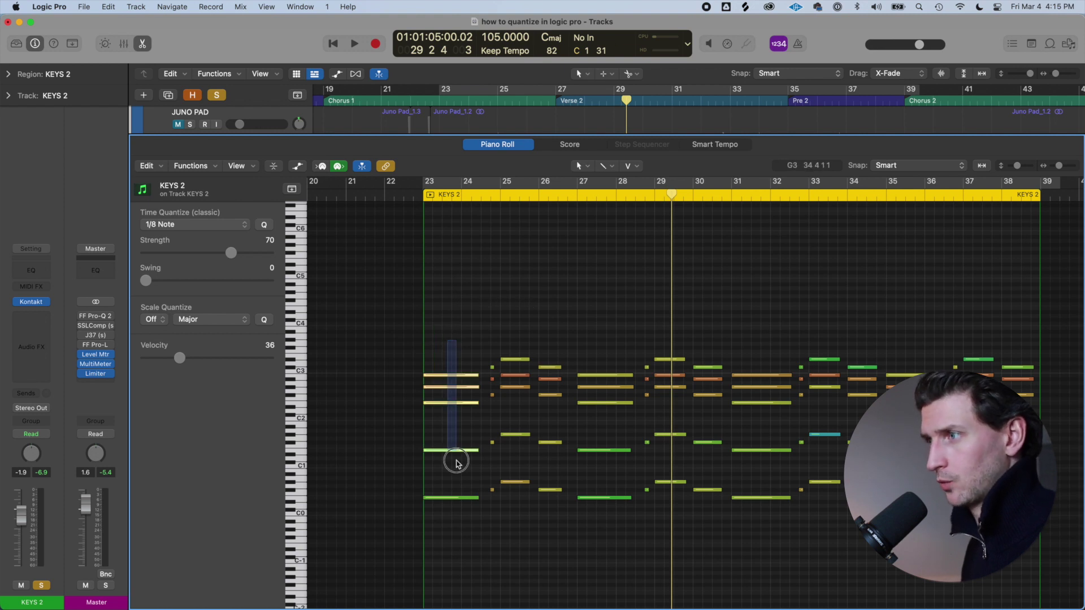
{"action": "left_click_drag", "start_coordinate": [459, 533], "coordinate": [460, 532]}
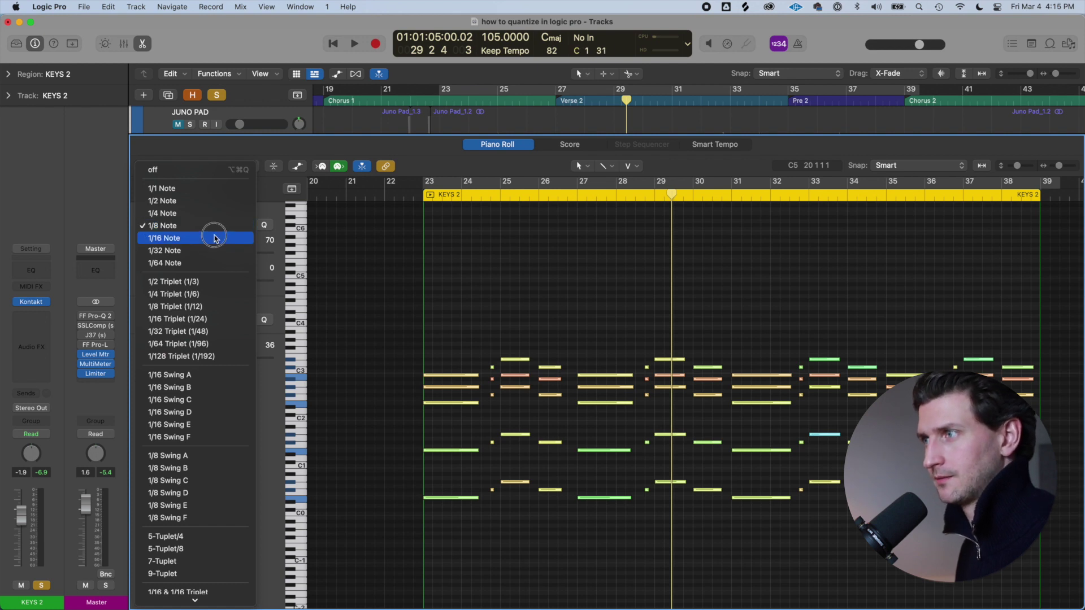
Quantize the notes to 1/16 Note, cycle bars 22 to about 38, and zoom to bar 23
{"action": "left_click", "coordinate": [214, 238]}
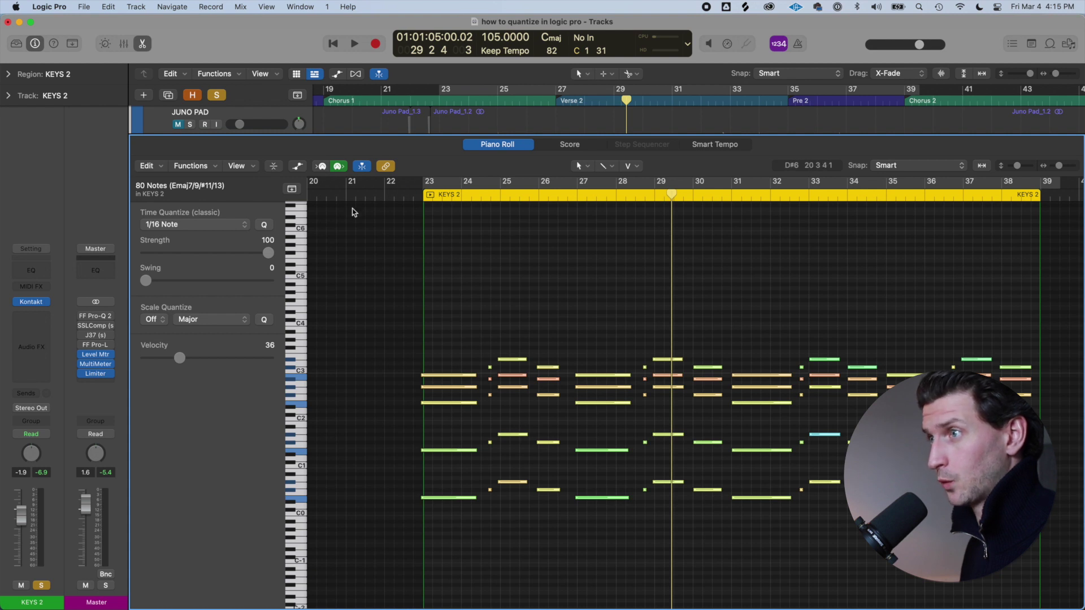
{"action": "left_click_drag", "start_coordinate": [400, 187], "coordinate": [1040, 183]}
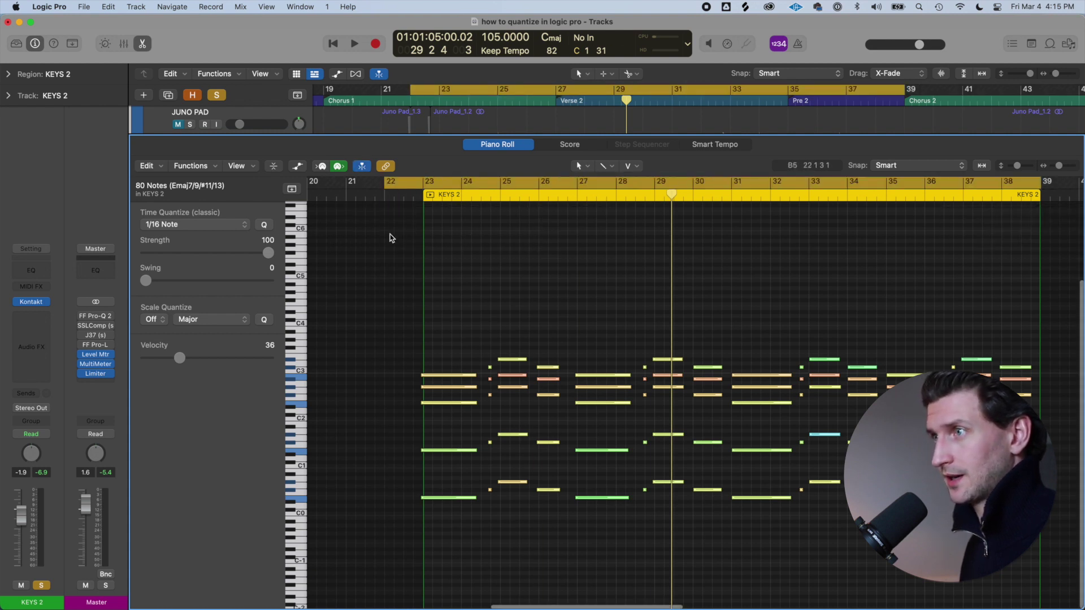
{"action": "key", "text": "super+Right"}
{"action": "scroll", "coordinate": [516, 283], "scroll_direction": "left", "scroll_amount": 2}
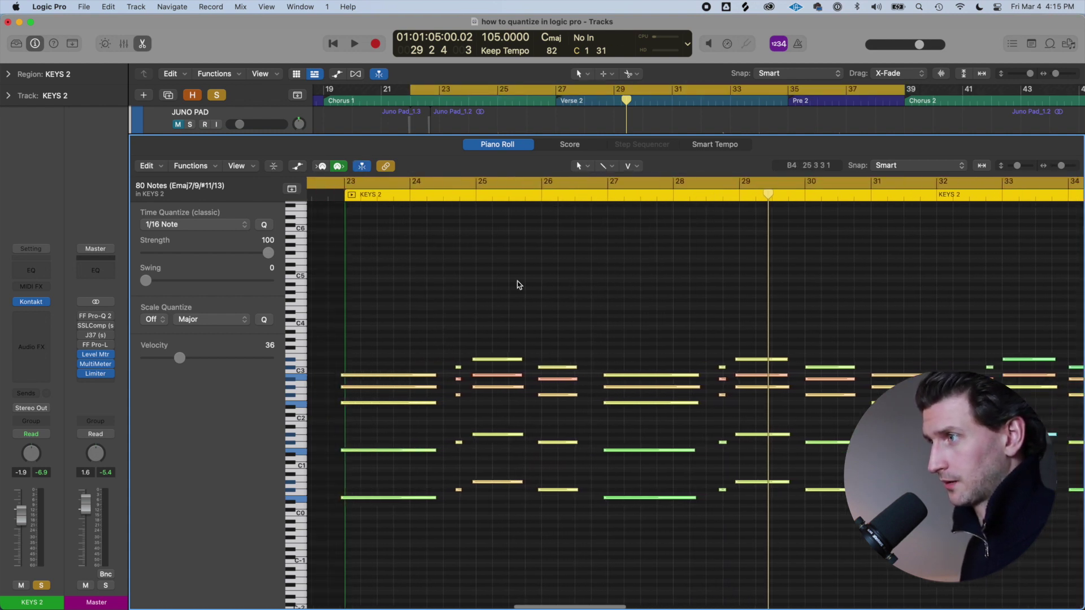
{"action": "key", "text": "super+Right"}
{"action": "key", "text": "super+Right"}
{"action": "left_click", "coordinate": [441, 197]}
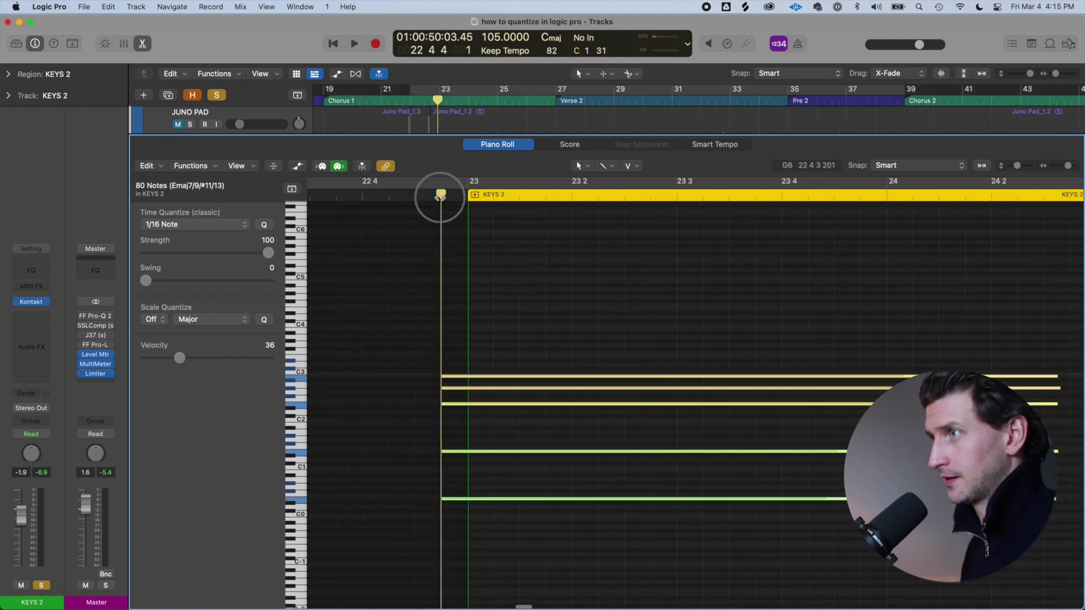
{"action": "mouse_move", "coordinate": [443, 195]}
{"action": "left_mouse_down"}
{"action": "mouse_move", "coordinate": [412, 193]}
{"action": "mouse_move", "coordinate": [439, 194]}
{"action": "left_mouse_up"}
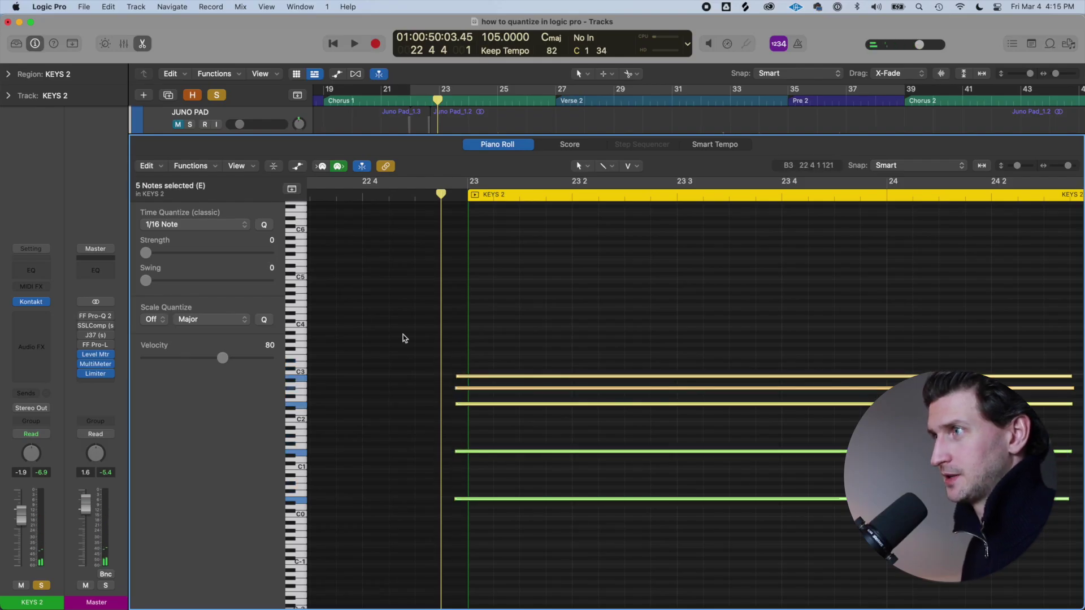
Quantize the selected five-note chord at bar 23 to 1/8 Note, checking it with the playhead around the bar line
{"action": "scroll", "coordinate": [500, 350], "scroll_direction": "up", "scroll_amount": 5}
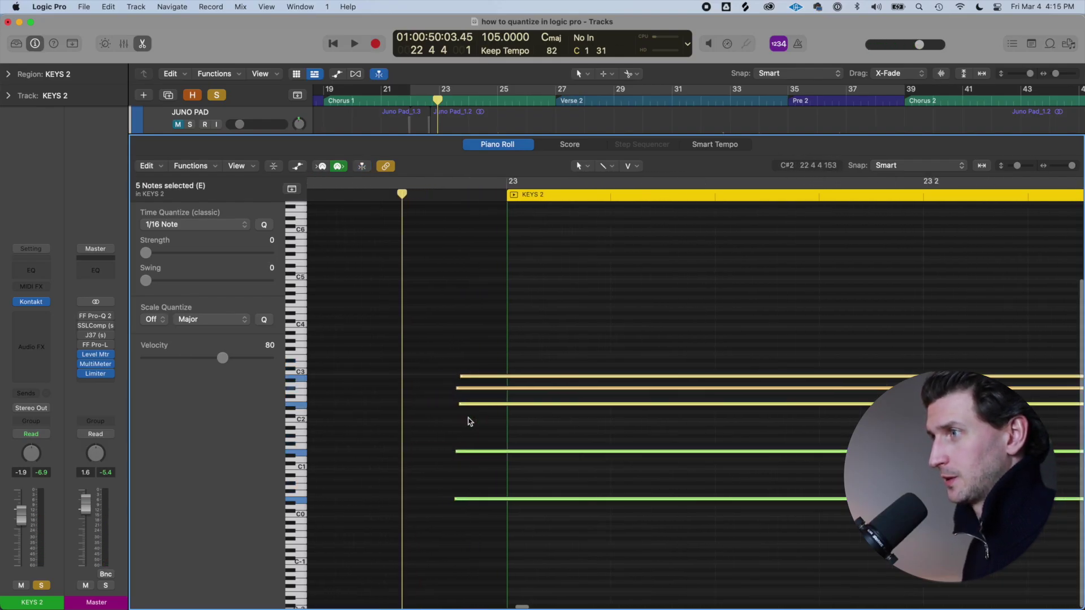
{"action": "left_click_drag", "start_coordinate": [387, 195], "coordinate": [514, 208]}
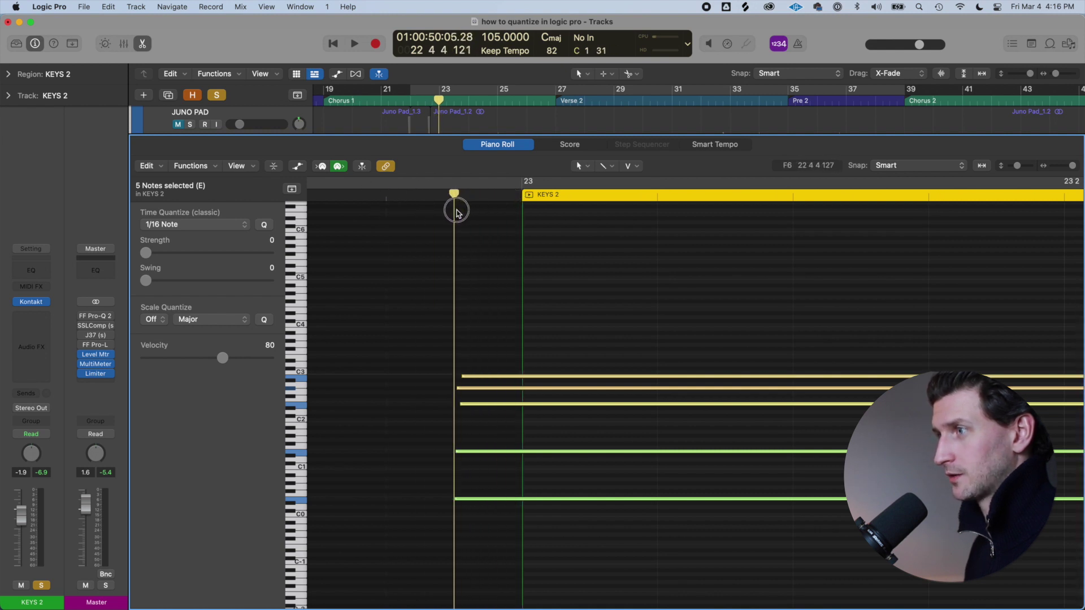
{"action": "left_click_drag", "start_coordinate": [456, 212], "coordinate": [399, 206]}
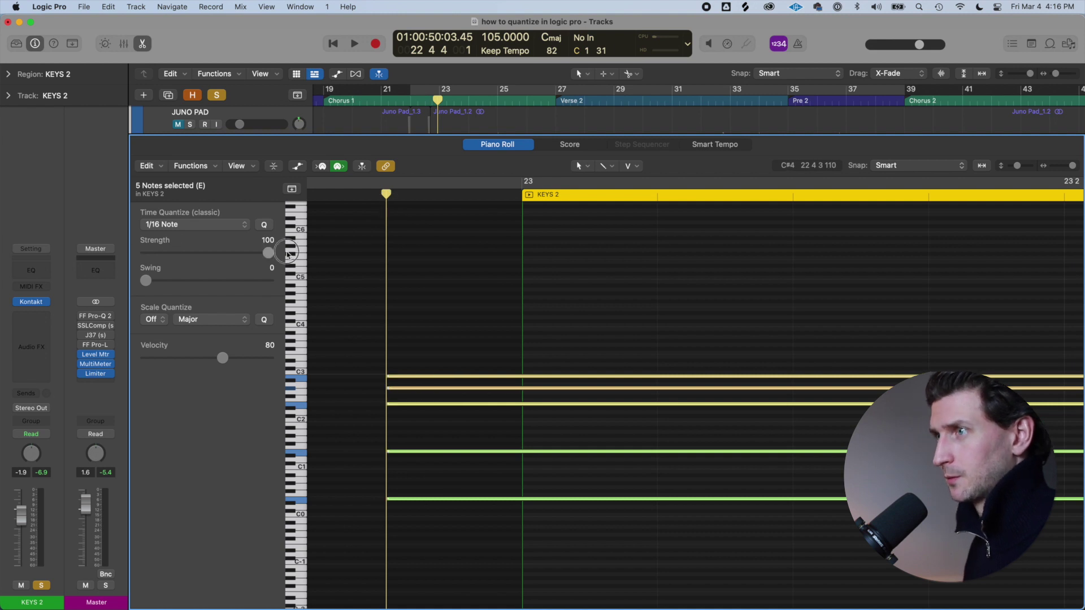
{"action": "left_click", "coordinate": [228, 225]}
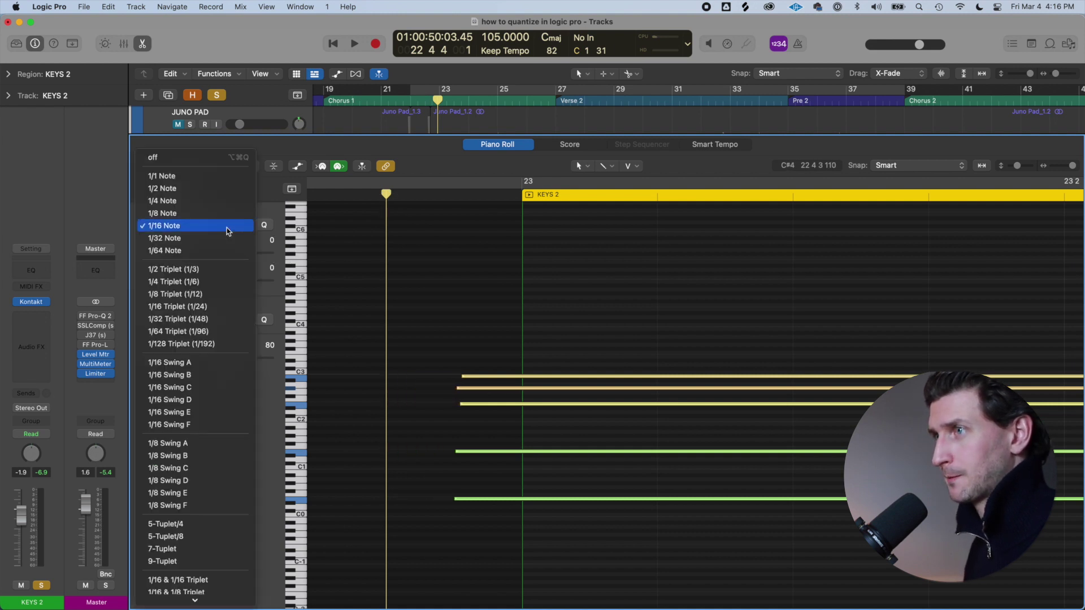
{"action": "left_click", "coordinate": [228, 220]}
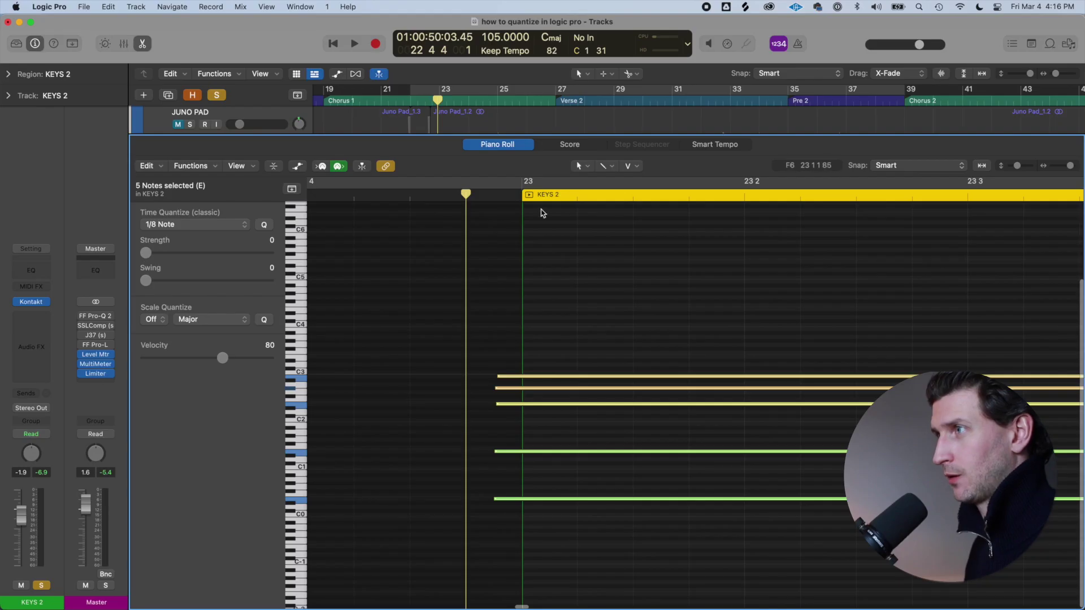
{"action": "left_click_drag", "start_coordinate": [466, 195], "coordinate": [516, 204]}
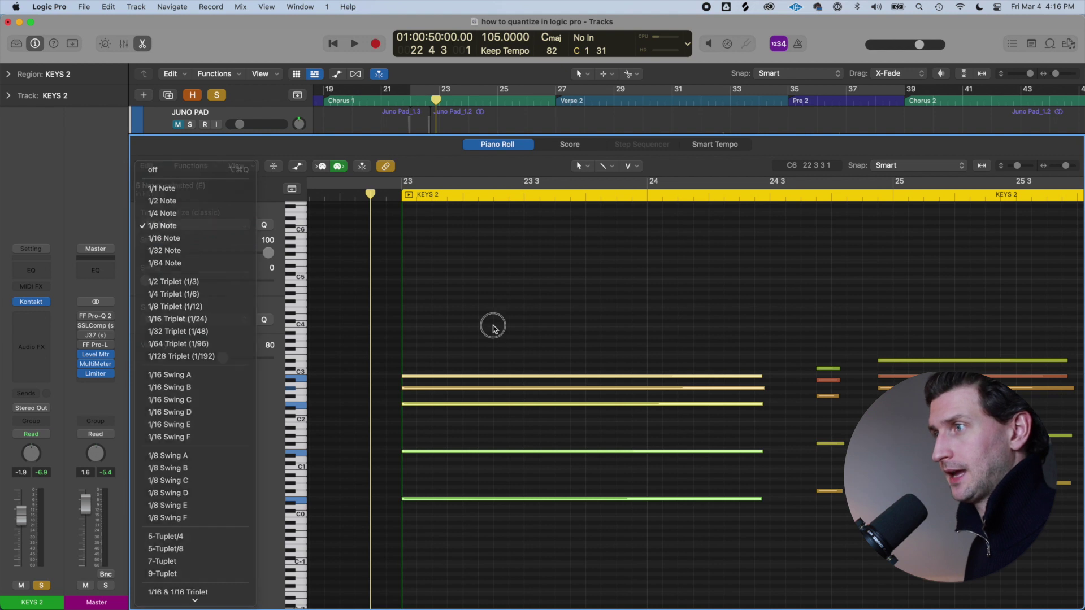
Select all 80 KEYS 2 notes, quantize them to 1/8 Note, and extend the cycle range to bar 34
{"action": "scroll", "coordinate": [493, 327], "scroll_direction": "down", "scroll_amount": 3}
{"action": "left_click", "coordinate": [410, 198]}
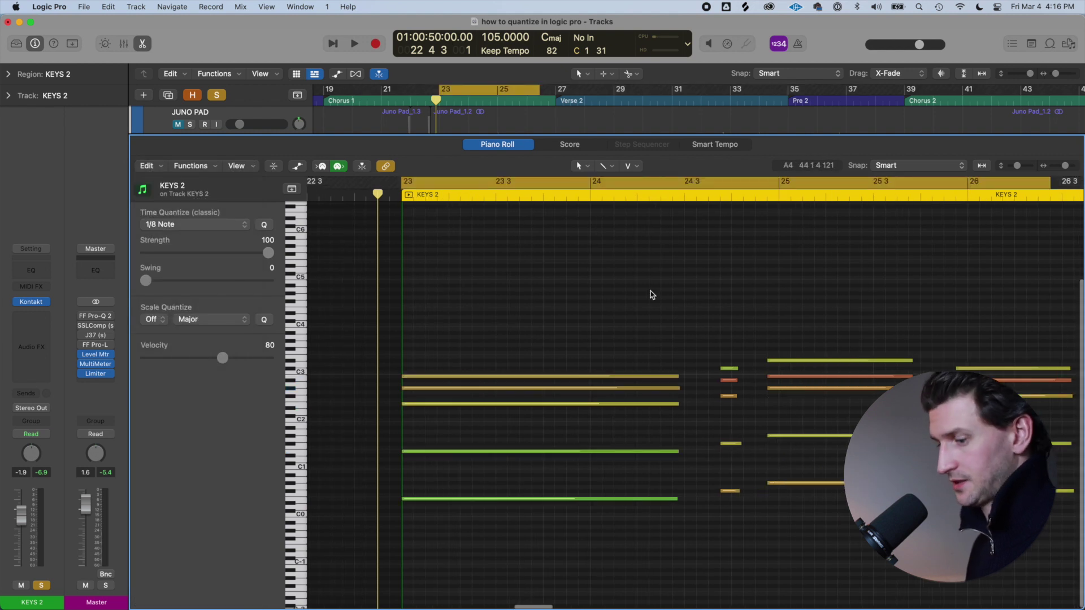
{"action": "left_click", "coordinate": [207, 225]}
{"action": "left_click", "coordinate": [213, 219]}
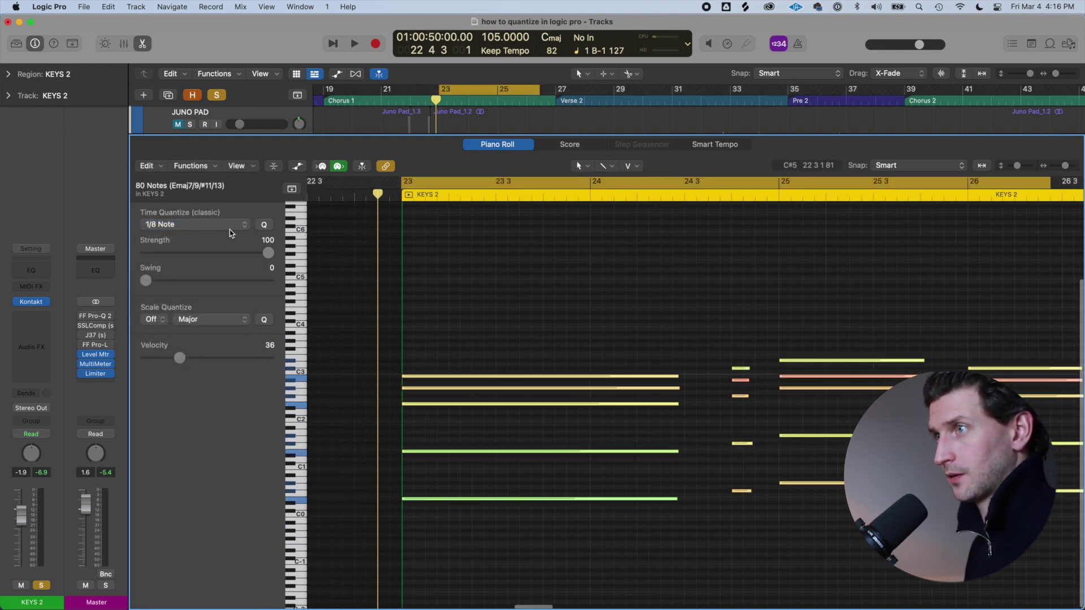
{"action": "scroll", "coordinate": [521, 223], "scroll_direction": "down", "scroll_amount": 3}
{"action": "left_click_drag", "start_coordinate": [571, 188], "coordinate": [1001, 225]}
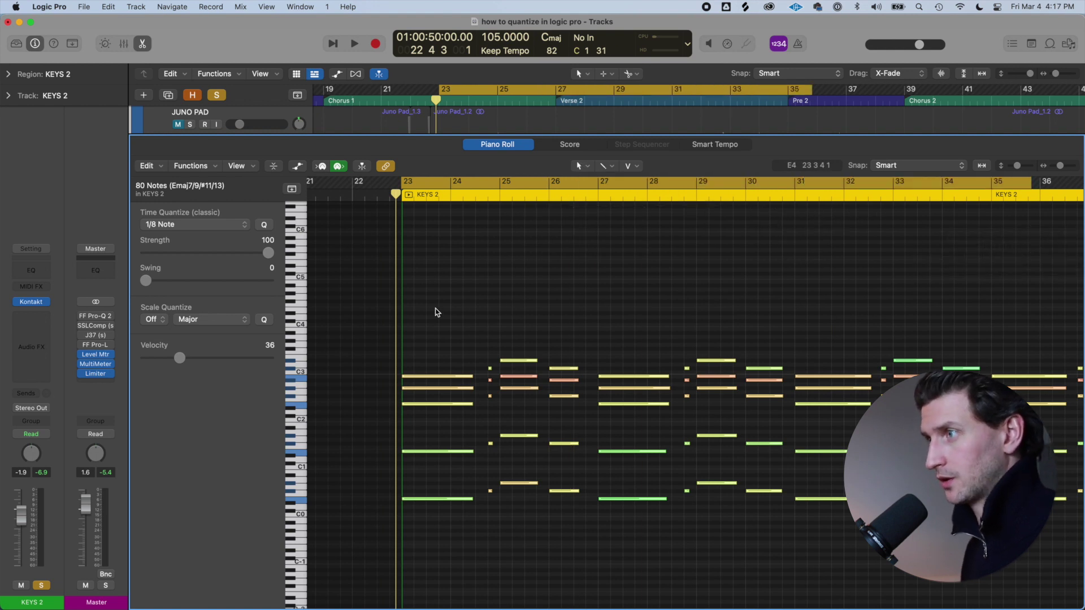
Try 1/1, 1/2 and 1/4 Note quantize on KEYS 2, then play back from bar 23
{"action": "left_click", "coordinate": [206, 225]}
{"action": "left_click", "coordinate": [203, 188]}
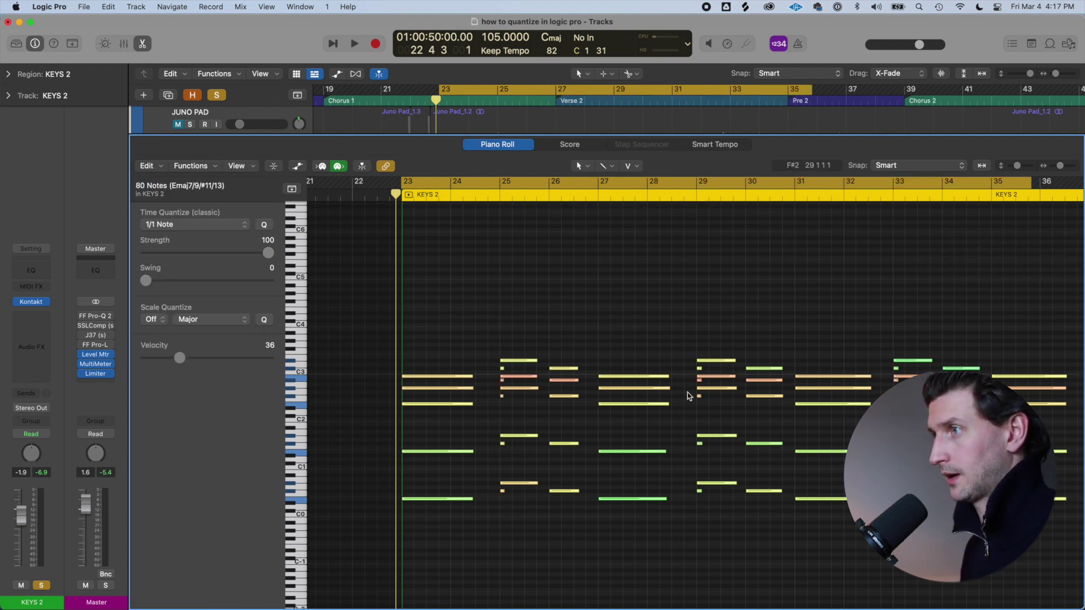
{"action": "left_click", "coordinate": [237, 228]}
{"action": "left_click", "coordinate": [238, 247]}
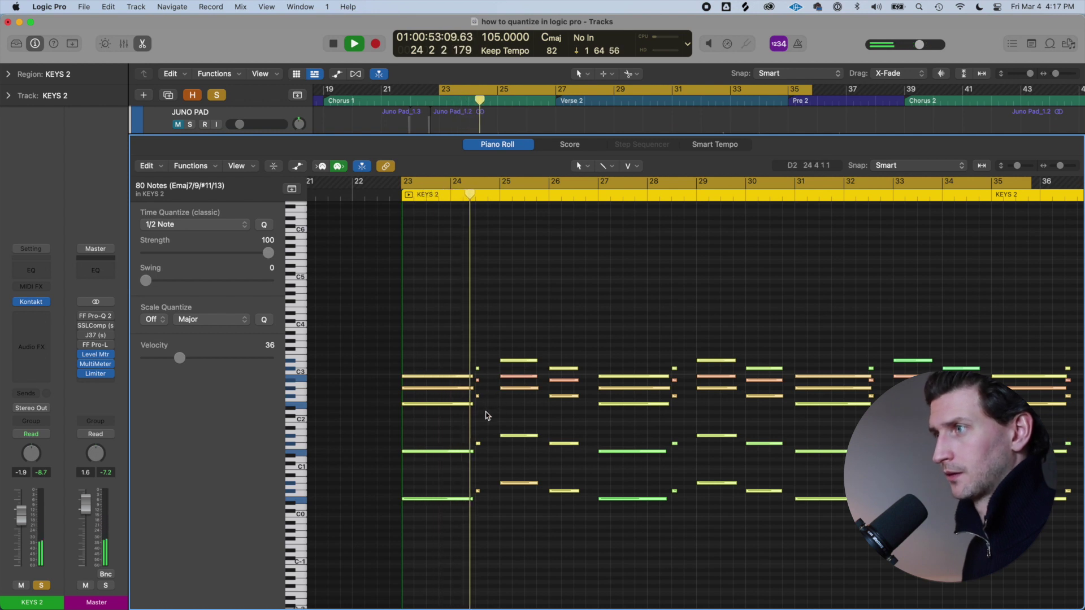
{"action": "left_click", "coordinate": [217, 229]}
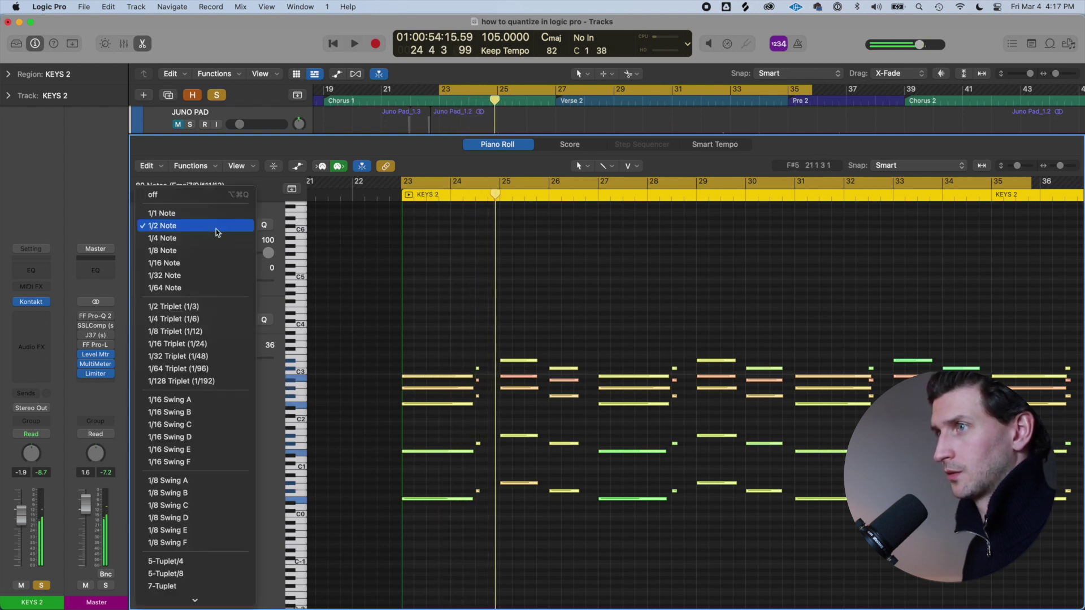
{"action": "left_click", "coordinate": [234, 237]}
{"action": "key", "text": "shift+space"}
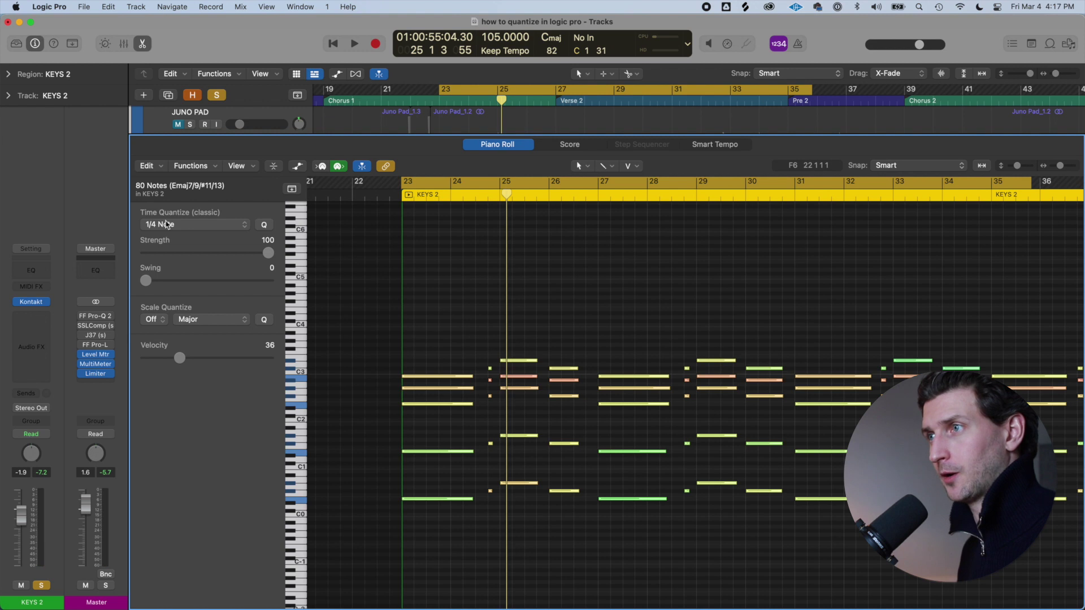
Turn quantize off, try 1/1 Note, and settle on 1/2 Note for KEYS 2
{"action": "left_click", "coordinate": [167, 225]}
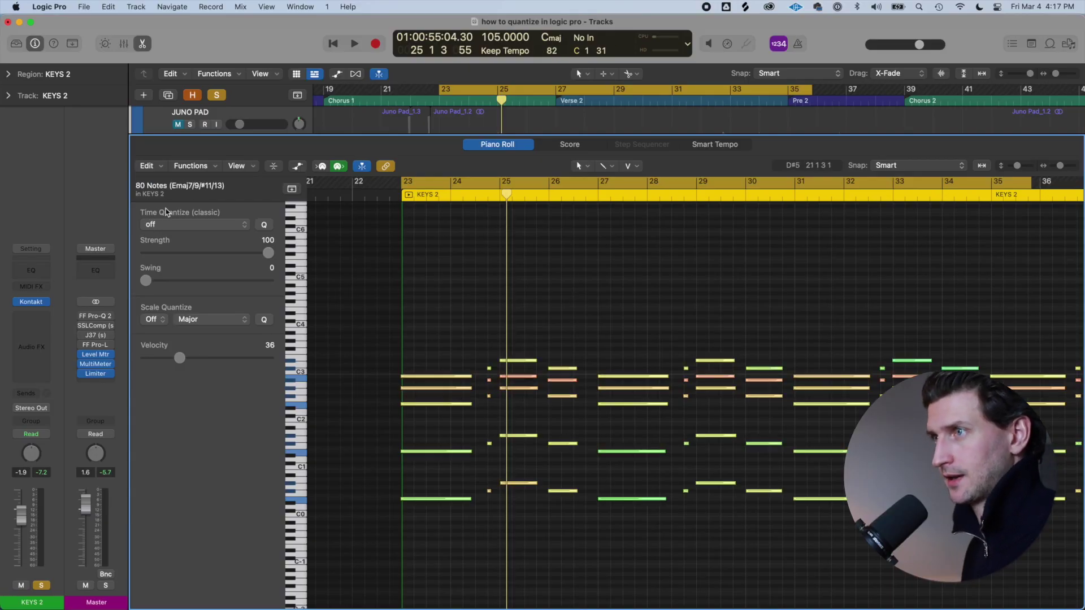
{"action": "left_click", "coordinate": [192, 224]}
{"action": "left_click", "coordinate": [186, 244]}
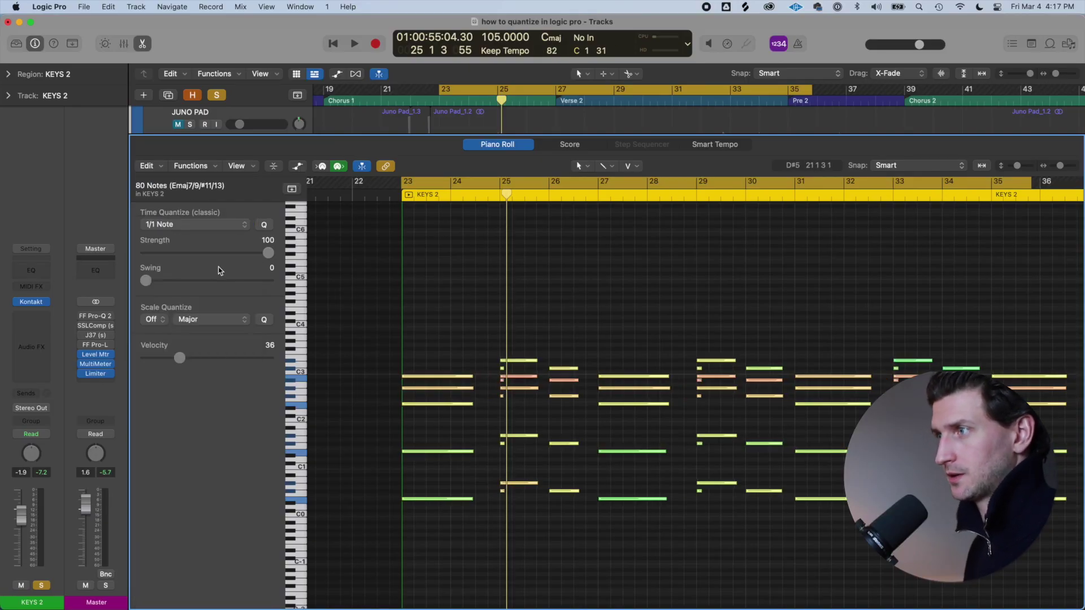
{"action": "left_click", "coordinate": [209, 225]}
{"action": "left_click", "coordinate": [218, 238]}
{"action": "left_click", "coordinate": [214, 225]}
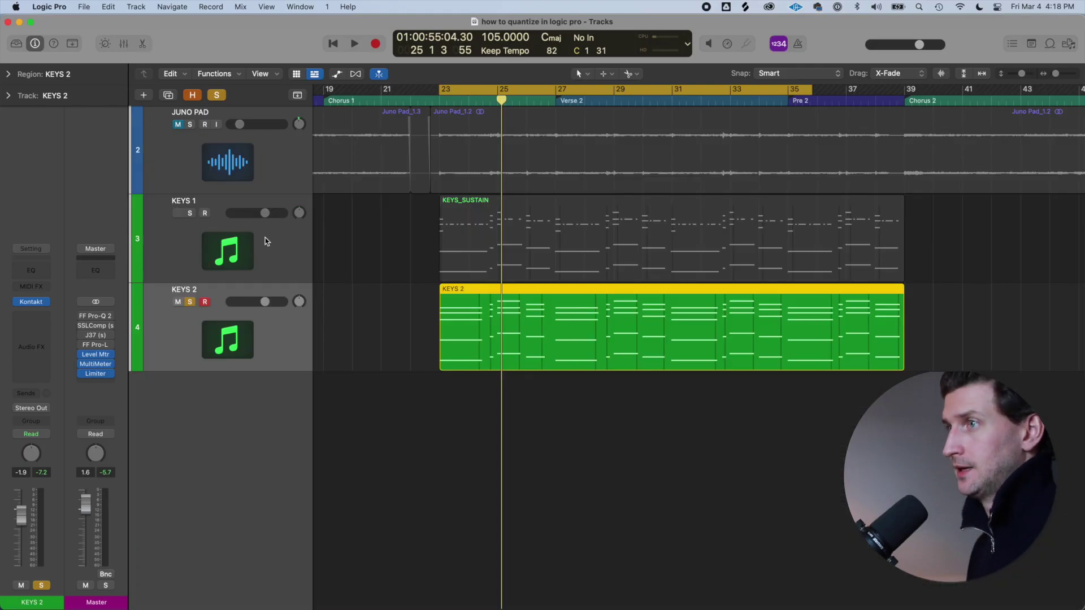
Open the KEYS_SUSTAIN region on KEYS 1 in the Piano Roll and set its Time Quantize to off
{"action": "left_click", "coordinate": [185, 212]}
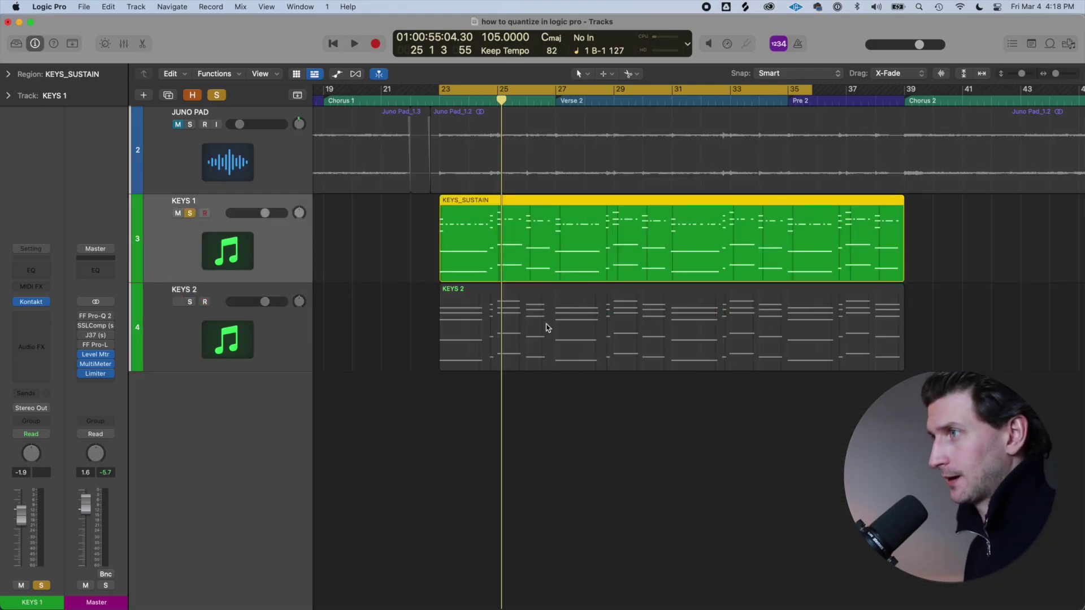
{"action": "key", "text": "e"}
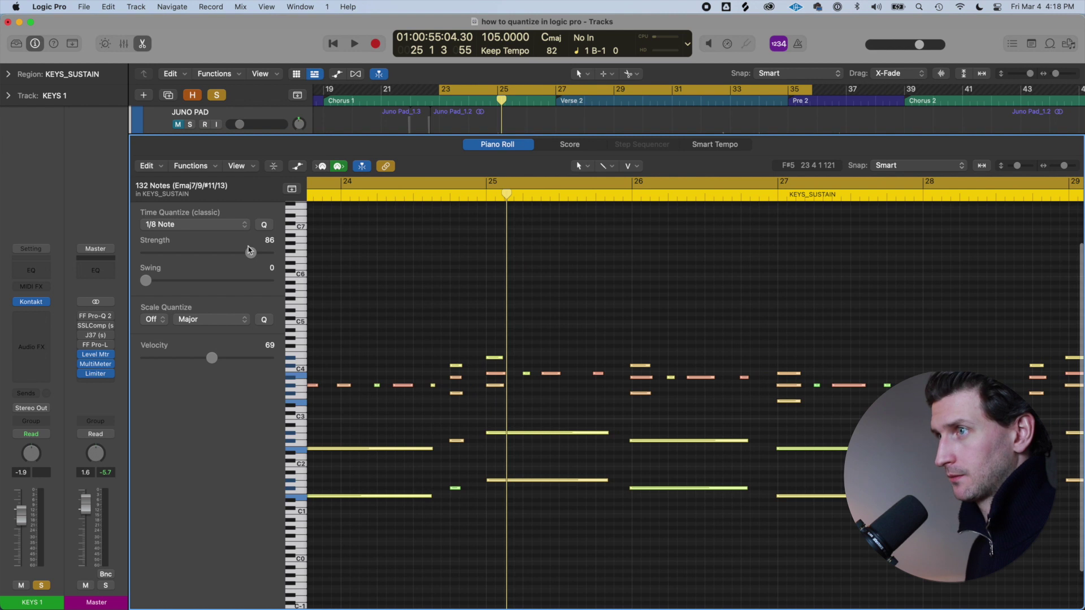
{"action": "left_click", "coordinate": [218, 225]}
{"action": "left_click", "coordinate": [220, 174]}
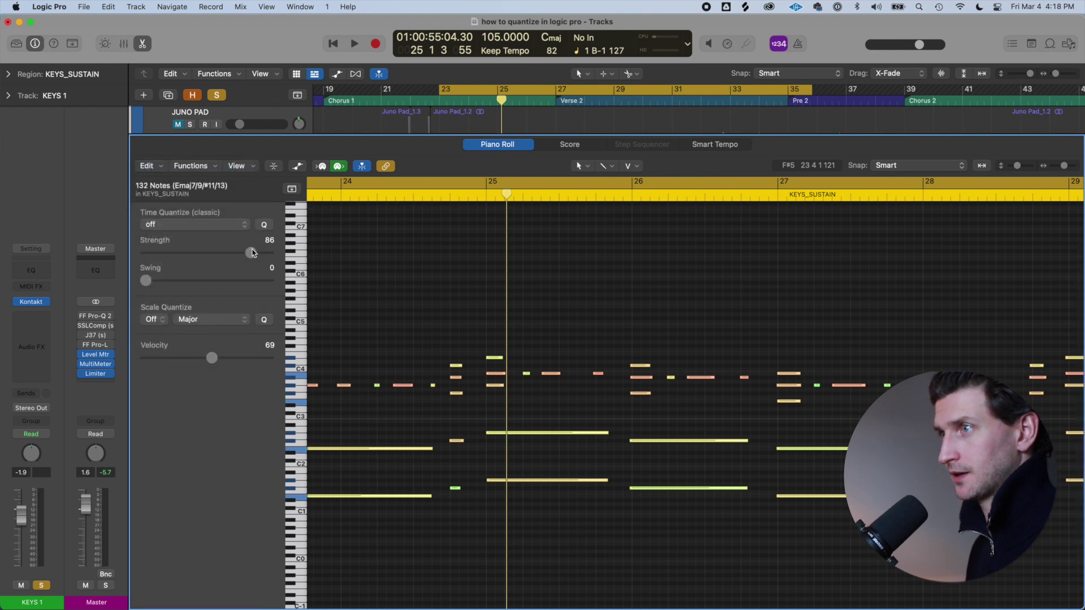
Quantize the KEYS_SUSTAIN notes to 1/8 Note at Strength 100
{"action": "scroll", "coordinate": [637, 325], "scroll_direction": "left", "scroll_amount": 6}
{"action": "left_click", "coordinate": [637, 325]}
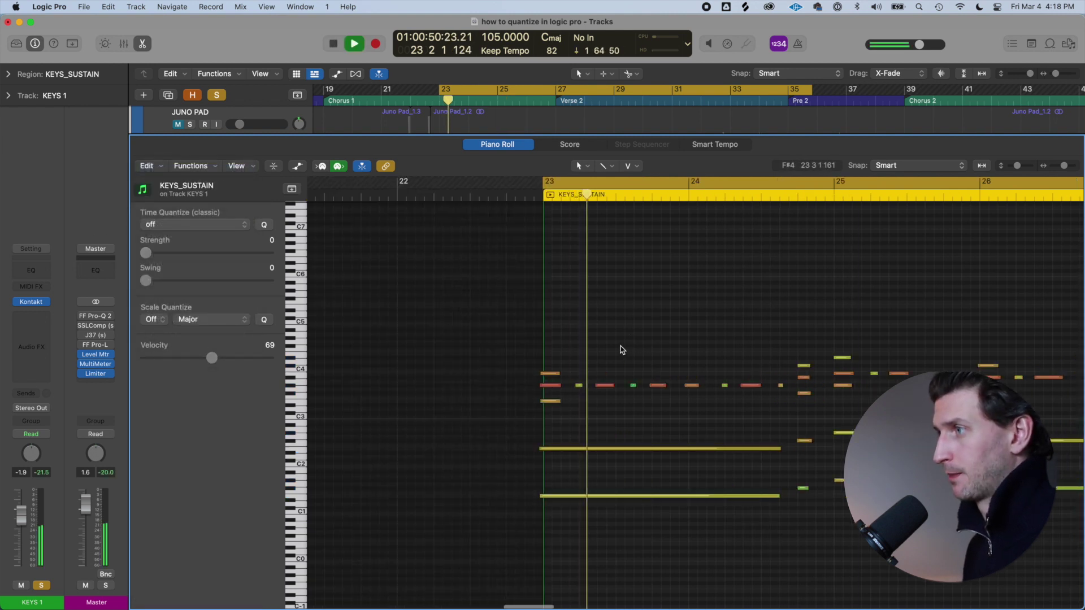
{"action": "scroll", "coordinate": [622, 350], "scroll_direction": "right", "scroll_amount": 4}
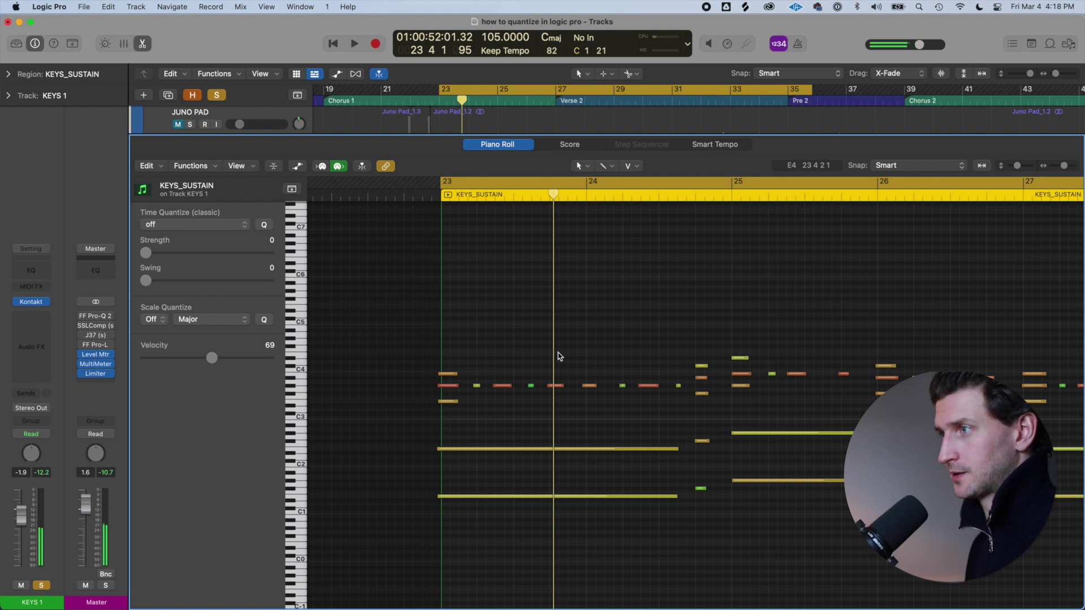
{"action": "scroll", "coordinate": [695, 312], "scroll_direction": "down", "scroll_amount": 5}
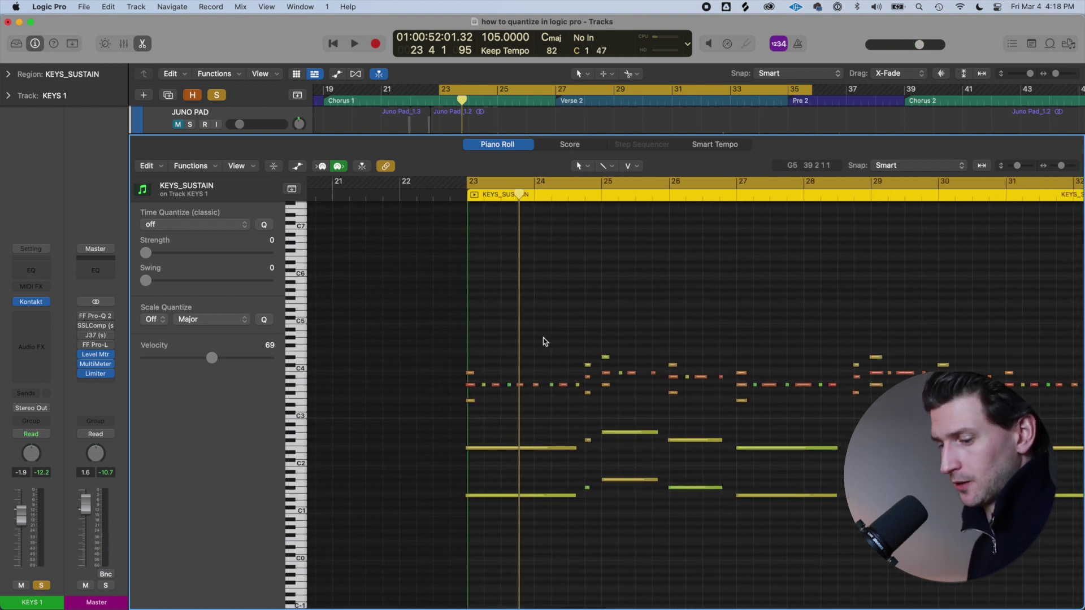
{"action": "left_click", "coordinate": [192, 225]}
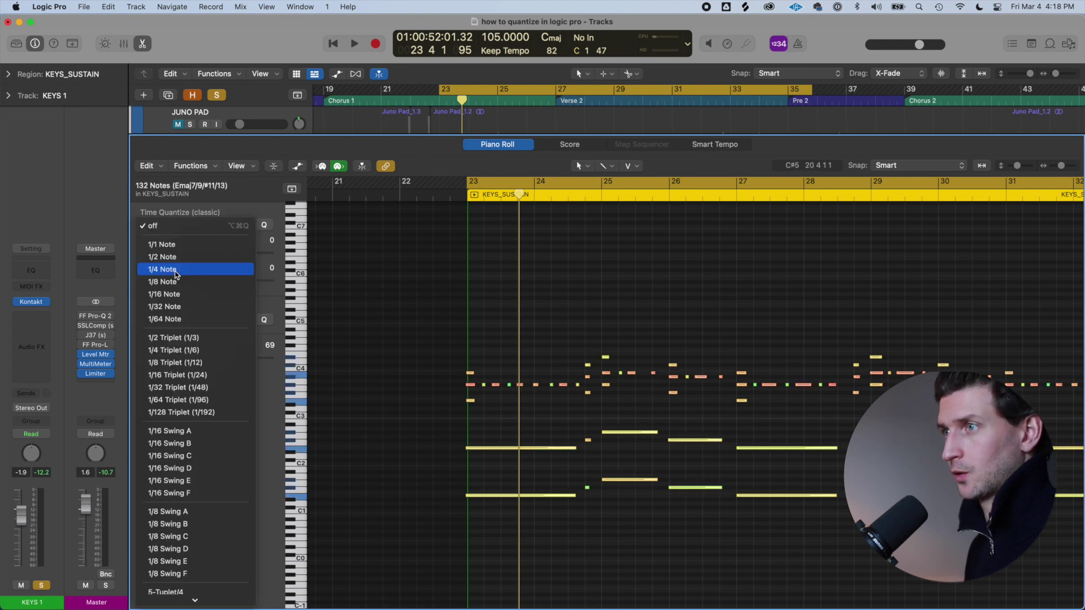
{"action": "left_click", "coordinate": [178, 281]}
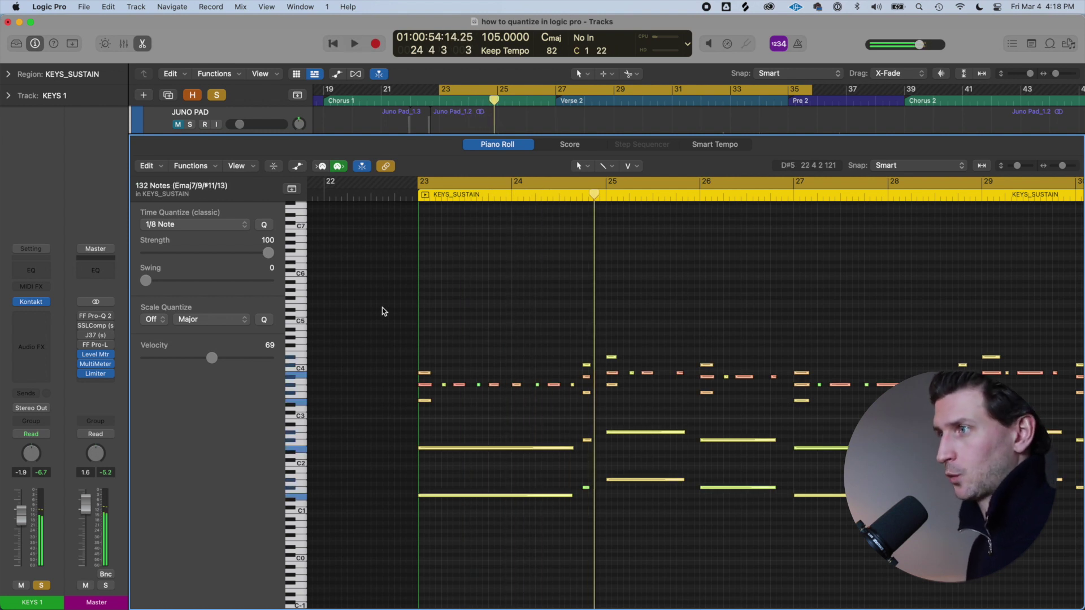
Requantize the KEYS_SUSTAIN notes from 1/8 to 1/16 Note
{"action": "left_click", "coordinate": [205, 225]}
{"action": "left_click", "coordinate": [232, 239]}
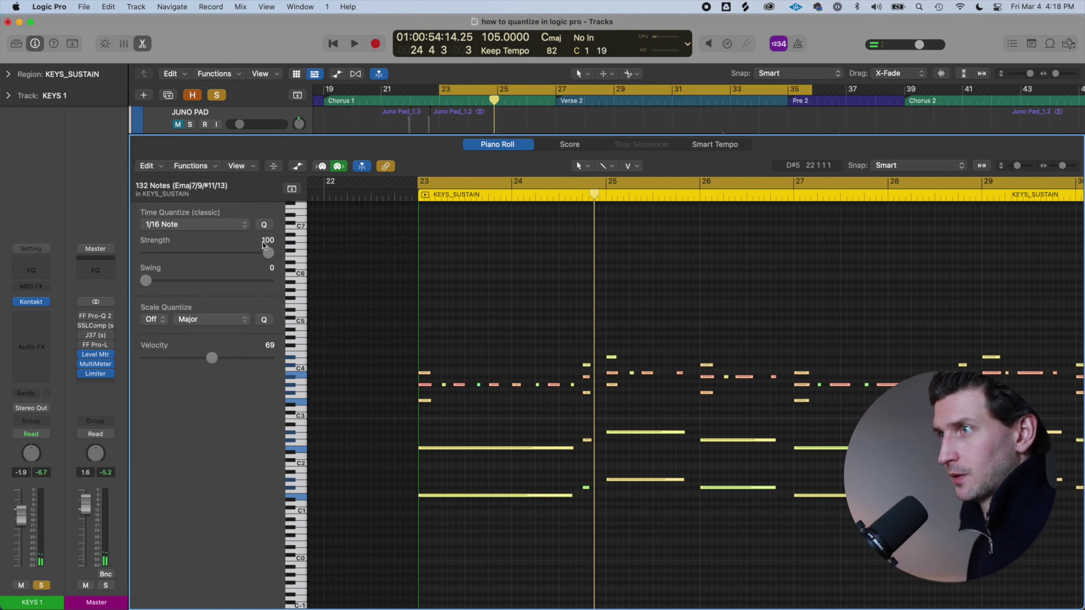
{"action": "left_click", "coordinate": [335, 256]}
{"action": "scroll", "coordinate": [543, 359], "scroll_direction": "up", "scroll_amount": 5}
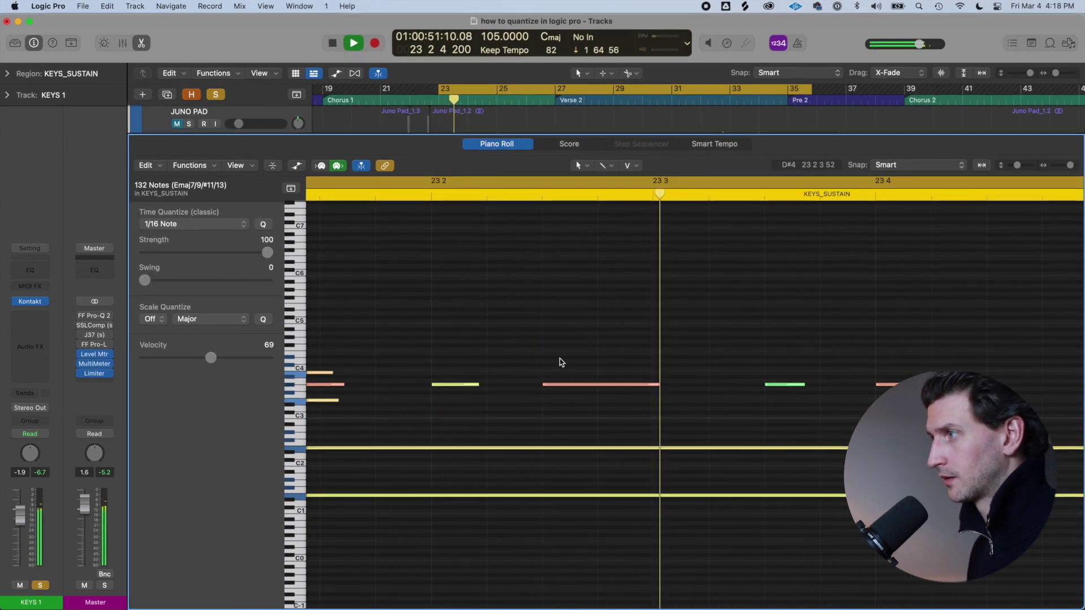
{"action": "scroll", "coordinate": [742, 363], "scroll_direction": "down", "scroll_amount": 5}
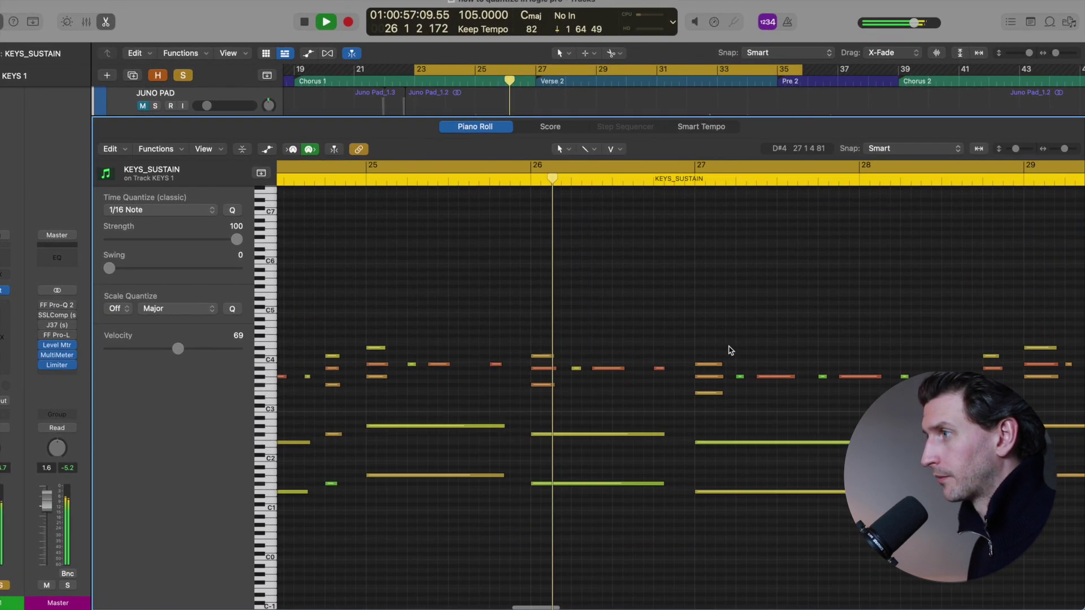
{"action": "key", "text": "super+a"}
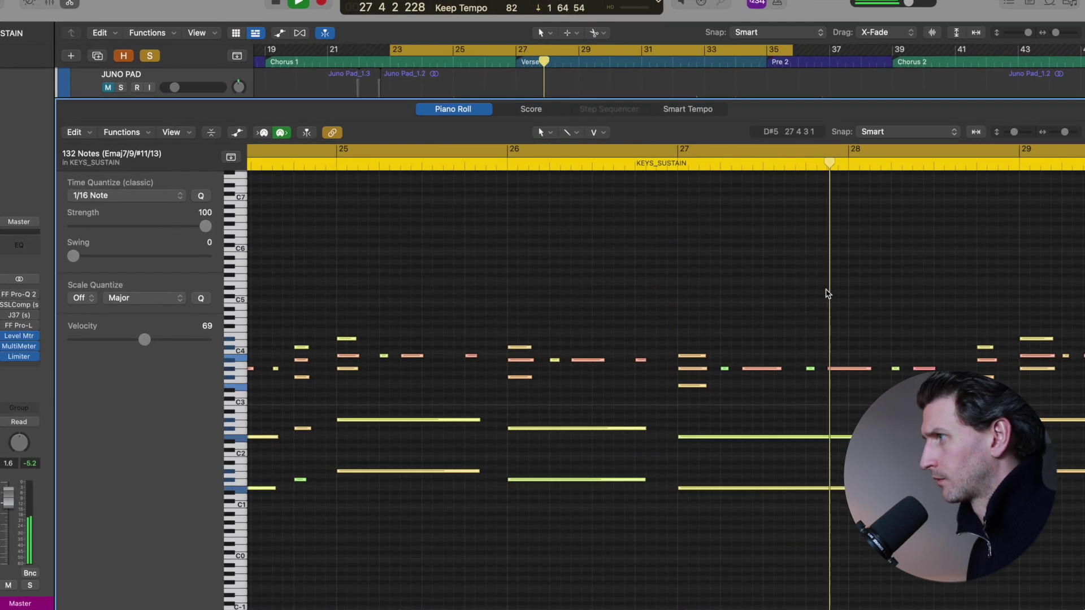
{"action": "left_click", "coordinate": [826, 292]}
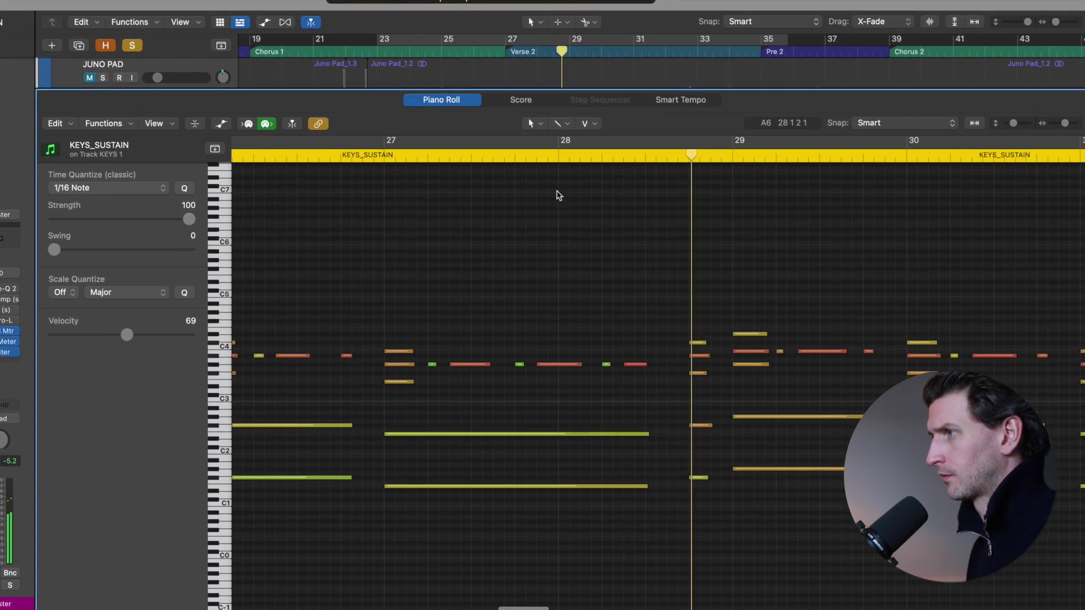
Replay the passage and nudge one note near bar 28 a 16th later
{"action": "left_click", "coordinate": [517, 159]}
{"action": "left_click_drag", "start_coordinate": [546, 361], "coordinate": [551, 357]}
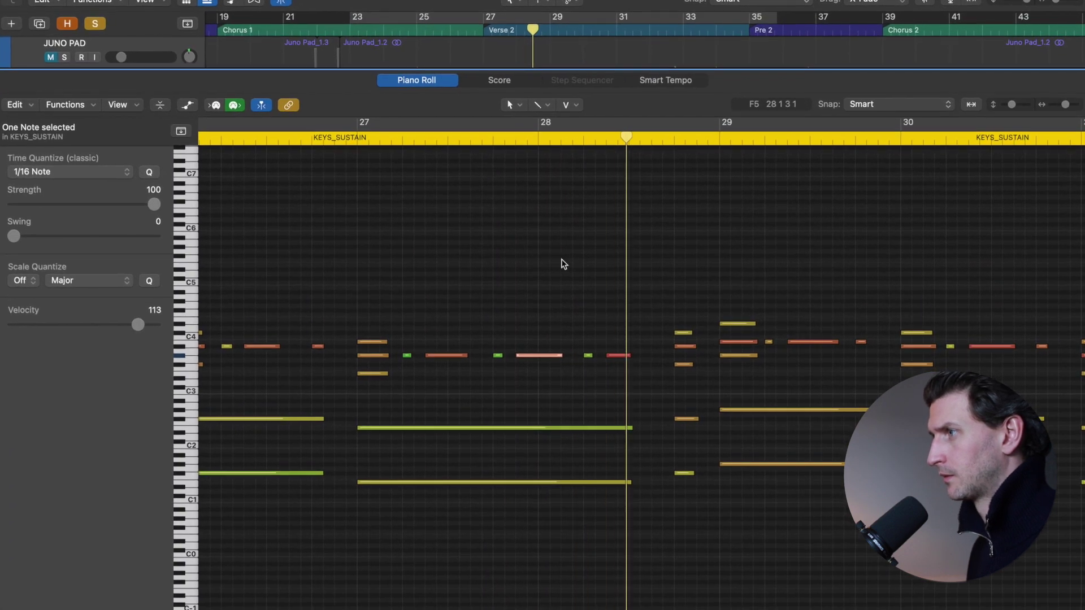
{"action": "left_click", "coordinate": [646, 309]}
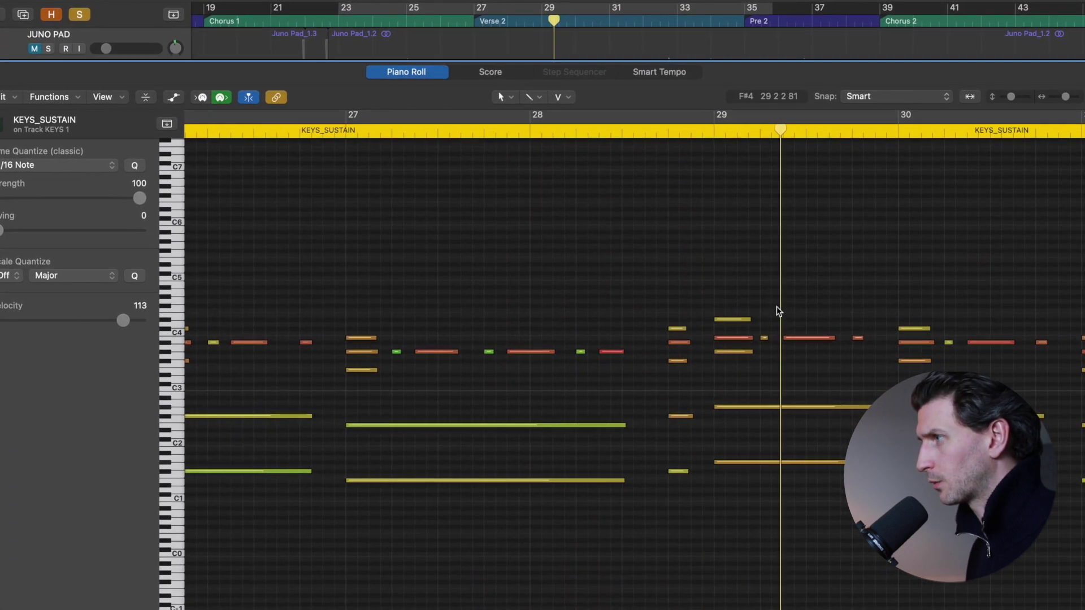
{"action": "scroll", "coordinate": [735, 299], "scroll_direction": "down", "scroll_amount": 5}
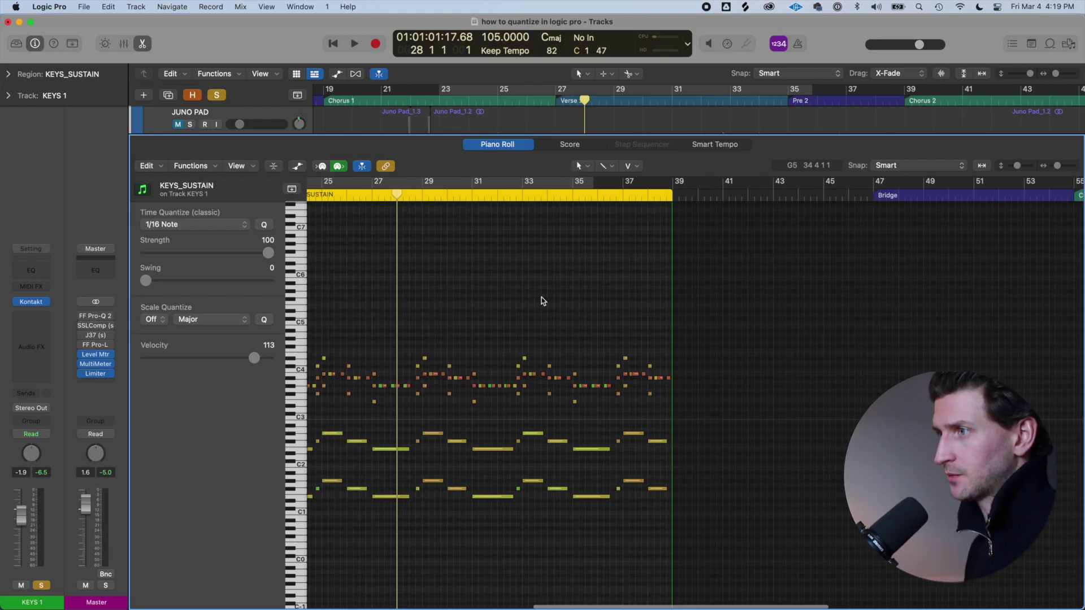
Bring the region start into view and quantize the whole KEYS_SUSTAIN region to 1/8 Note
{"action": "scroll", "coordinate": [500, 306], "scroll_direction": "left", "scroll_amount": 5}
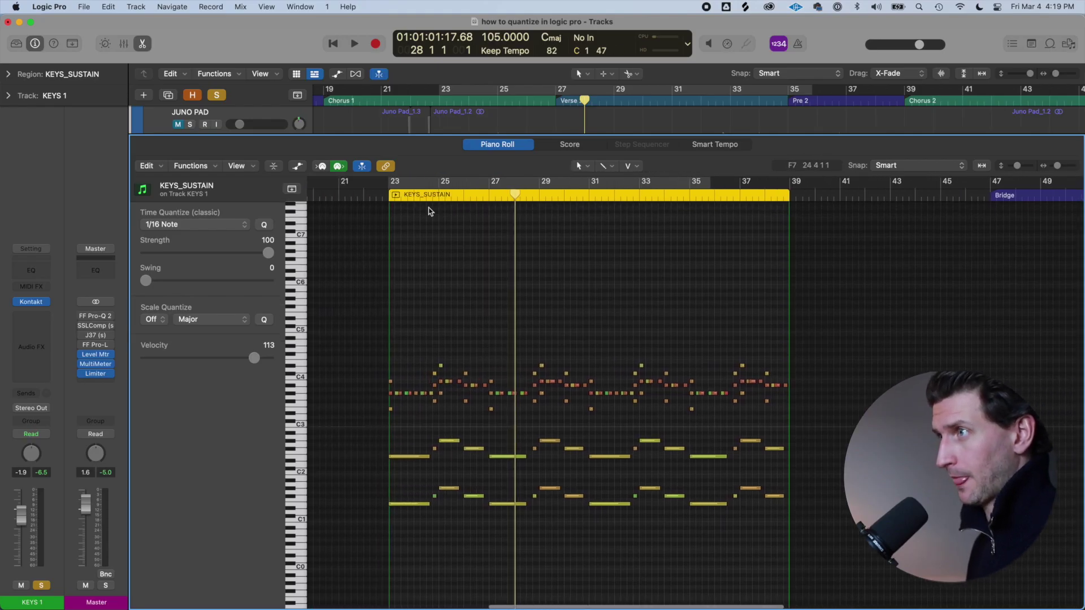
{"action": "key", "text": "c"}
{"action": "left_click", "coordinate": [226, 225]}
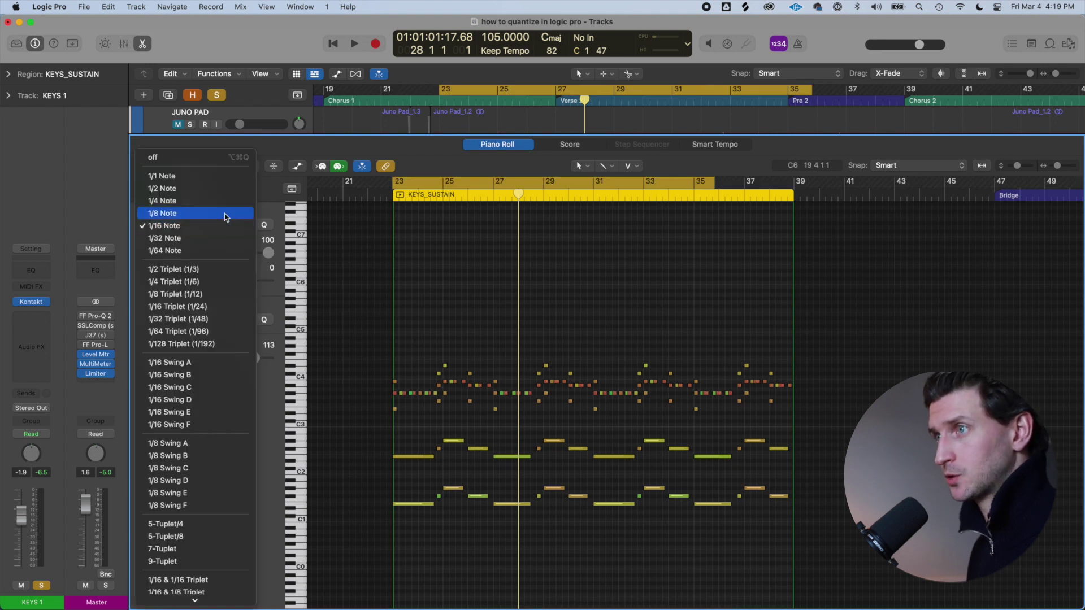
{"action": "left_click", "coordinate": [225, 213]}
Zoom in on the notes and select the B3 note near bar 25
{"action": "key", "text": "super+Right"}
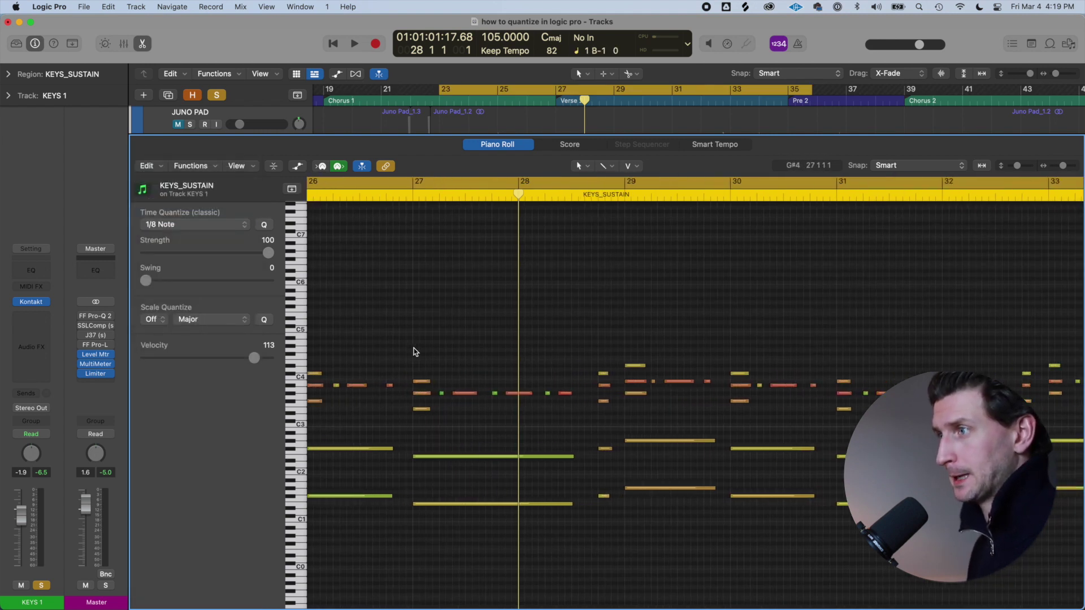
{"action": "scroll", "coordinate": [554, 427], "scroll_direction": "left", "scroll_amount": 5}
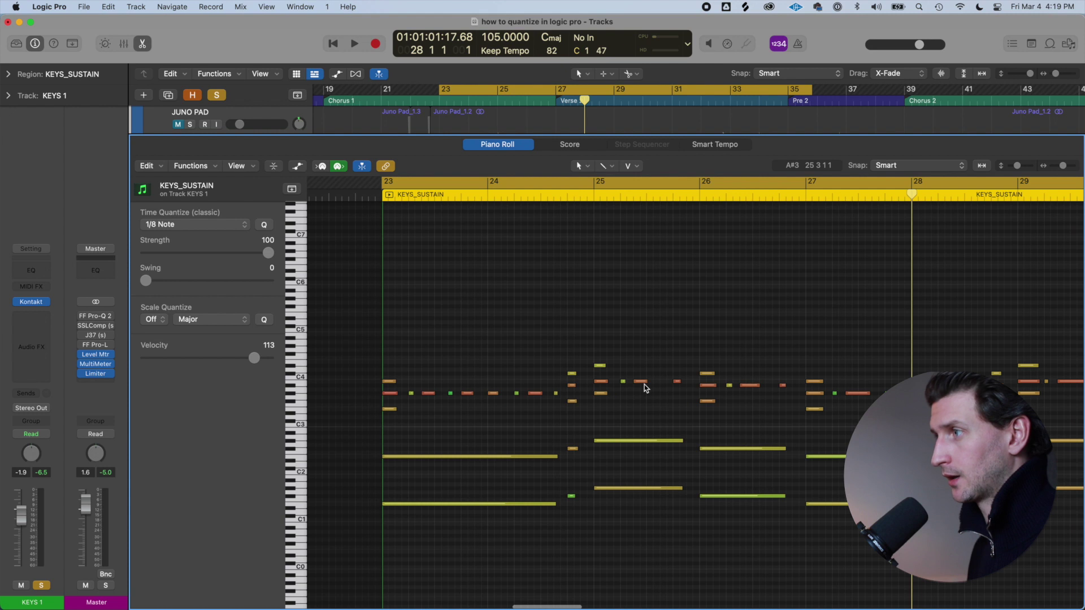
{"action": "key", "text": "super+Right"}
{"action": "key", "text": "super+Down"}
{"action": "key", "text": "super+Down"}
{"action": "key", "text": "super+Down"}
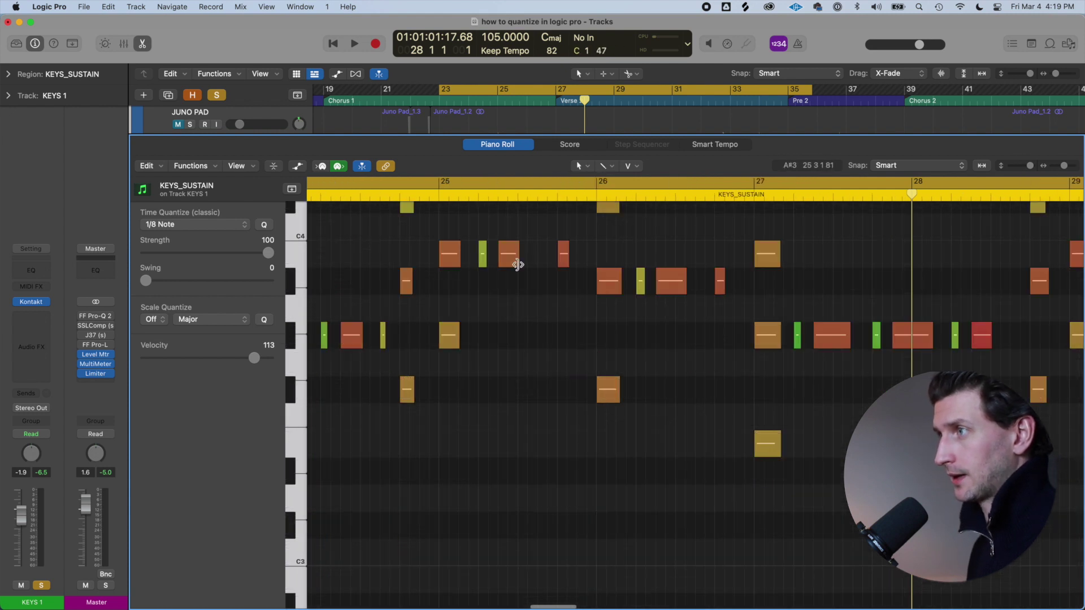
{"action": "left_click", "coordinate": [510, 257]}
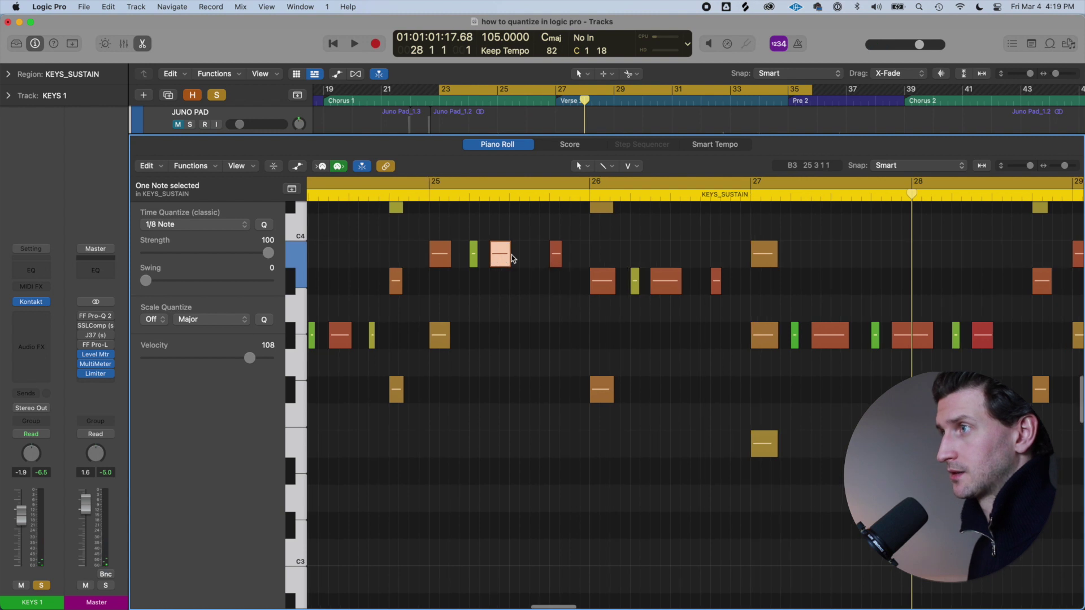
{"action": "key", "text": "super+Right"}
{"action": "key", "text": "super+Right"}
{"action": "scroll", "coordinate": [618, 277], "scroll_direction": "up", "scroll_amount": 2}
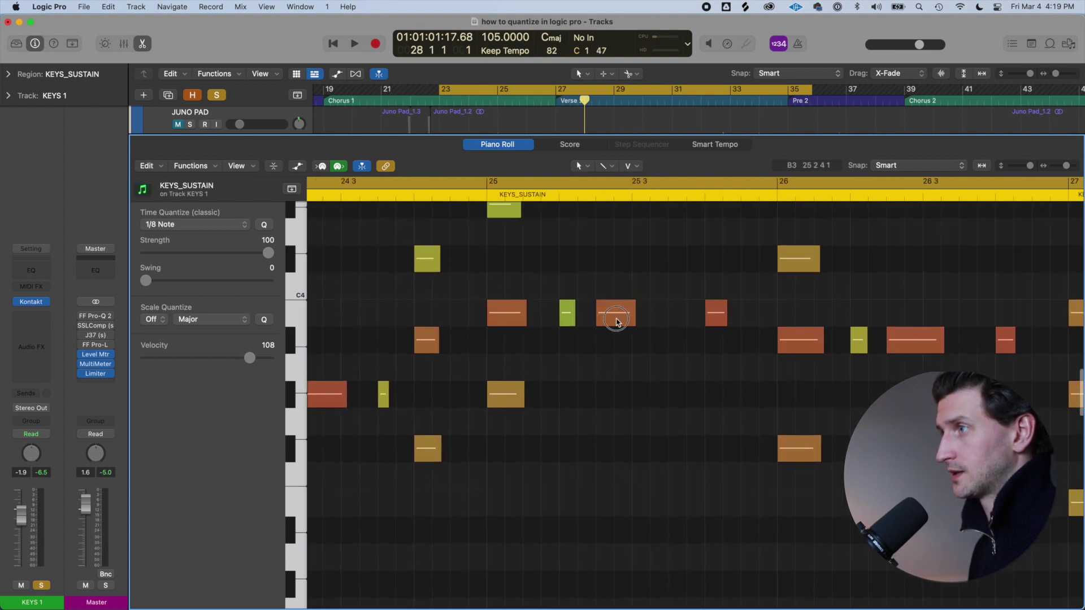
Step the B3 note's quantize through 1/8, 1/16, 1/32 and 1/64, ending at 1/4 Note
{"action": "left_click", "coordinate": [220, 225]}
{"action": "left_click", "coordinate": [218, 238]}
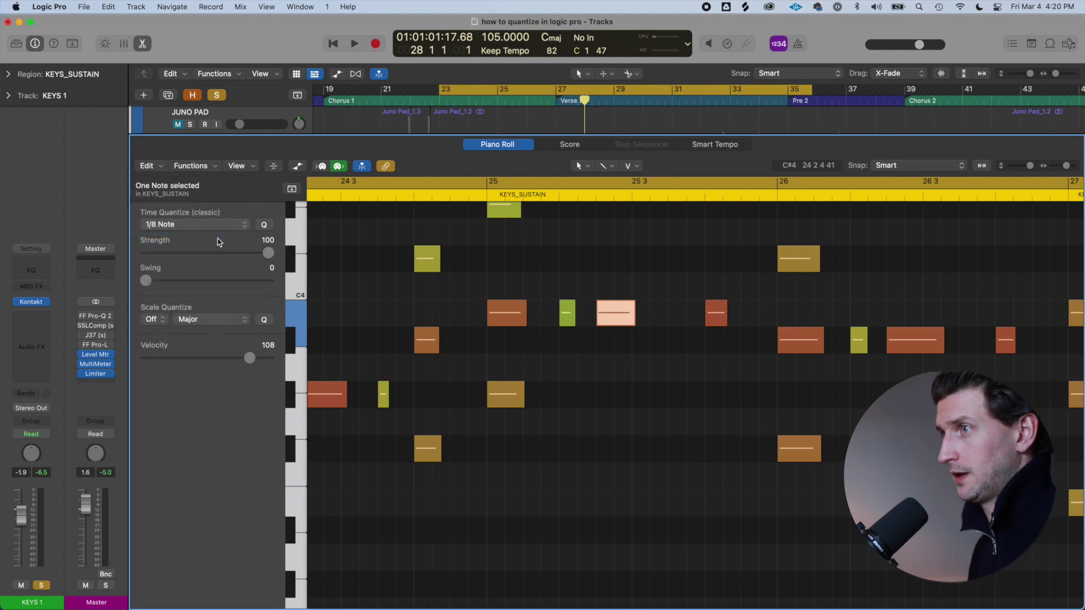
{"action": "left_click", "coordinate": [219, 225]}
{"action": "left_click", "coordinate": [215, 247]}
{"action": "left_click", "coordinate": [220, 226]}
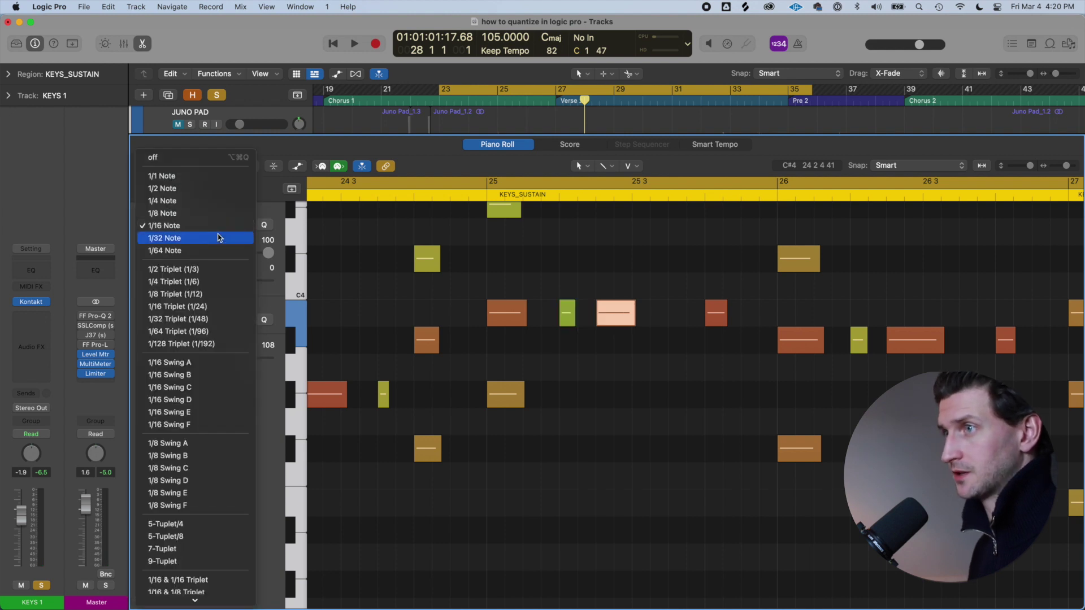
{"action": "left_click", "coordinate": [219, 238]}
{"action": "left_click", "coordinate": [222, 222]}
{"action": "left_click", "coordinate": [219, 238]}
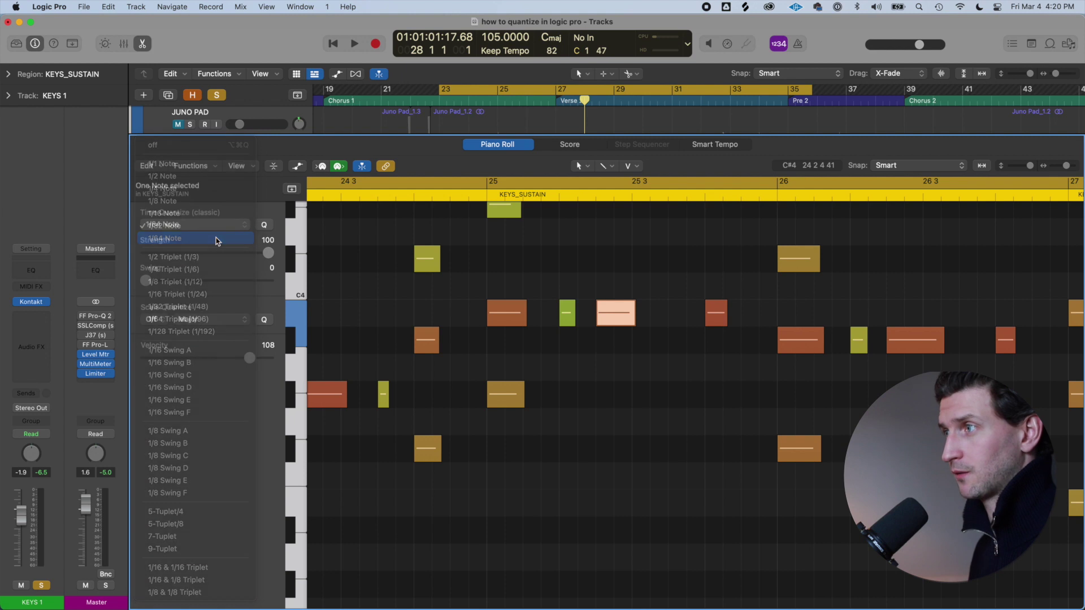
{"action": "left_click", "coordinate": [222, 221]}
{"action": "left_click", "coordinate": [226, 176]}
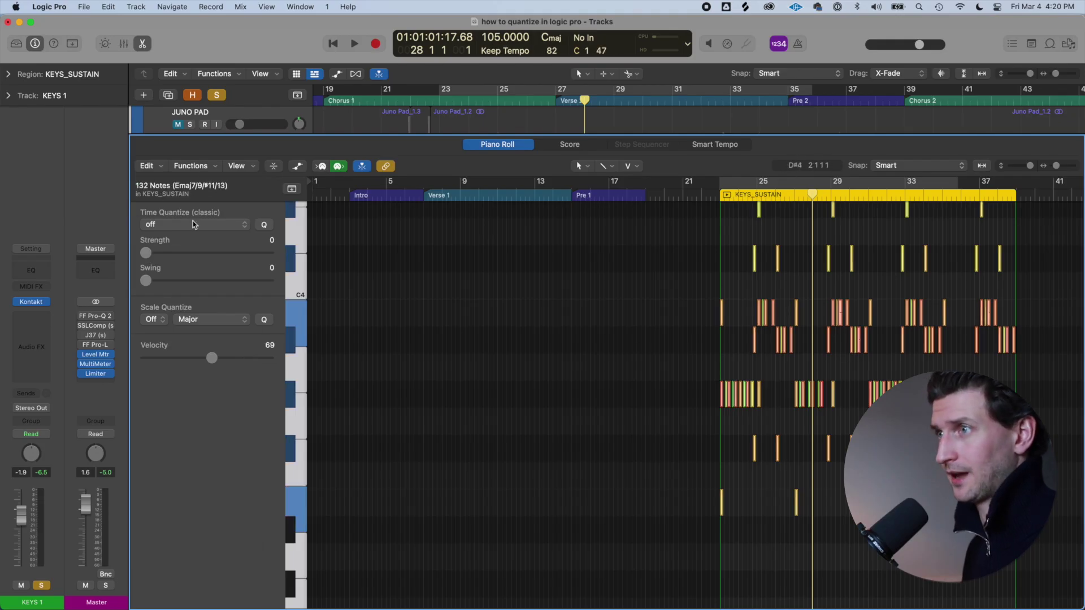
Zoom in horizontally around the playhead in the Piano Roll
{"action": "key", "text": "super+Right"}
{"action": "key", "text": "super+Right"}
{"action": "key", "text": "super+Right"}
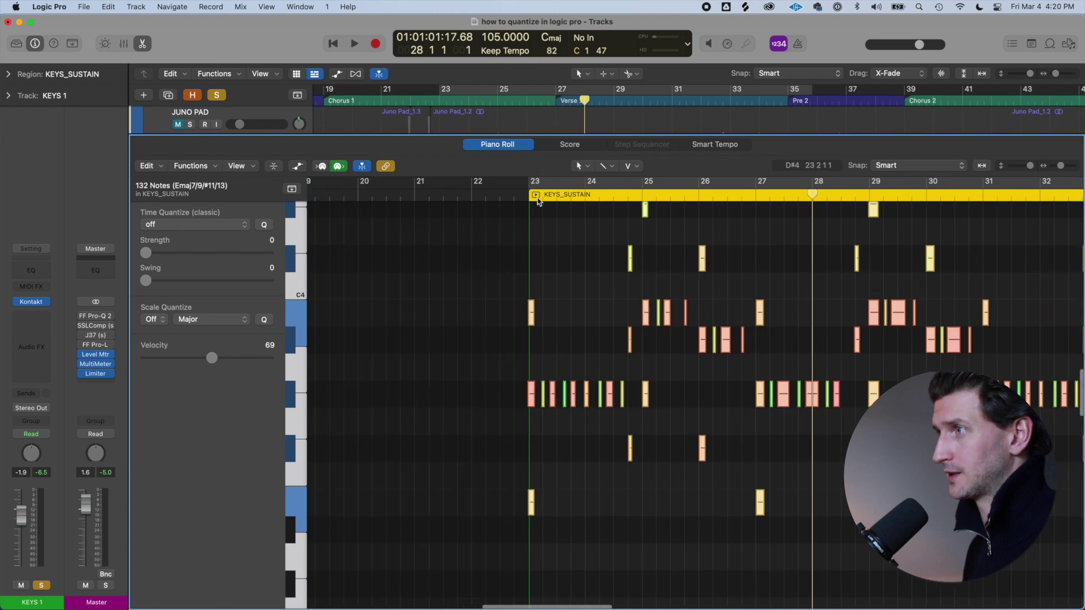